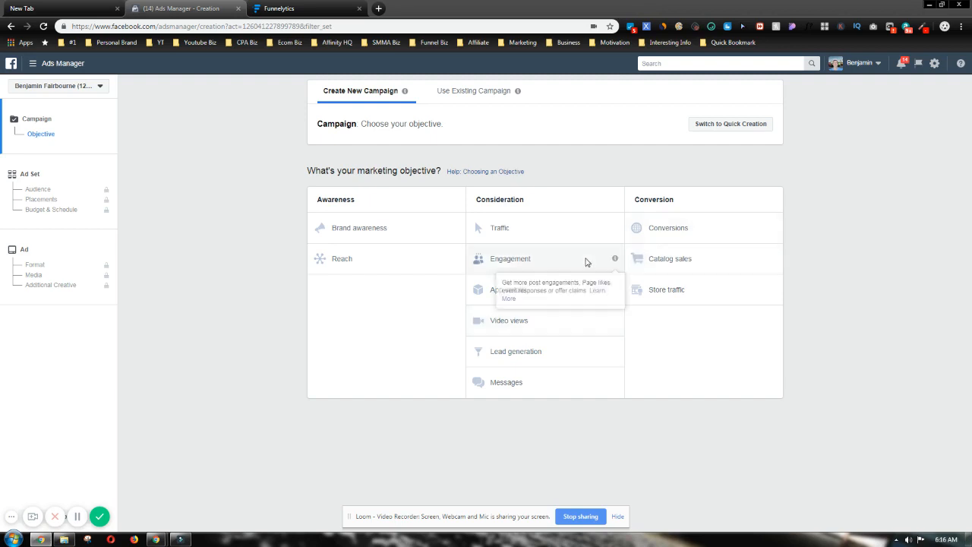
Choose Traffic as the marketing objective for the new campaign and continue to the ad set settings.
{"action": "mouse_move", "coordinate": [615, 261]}
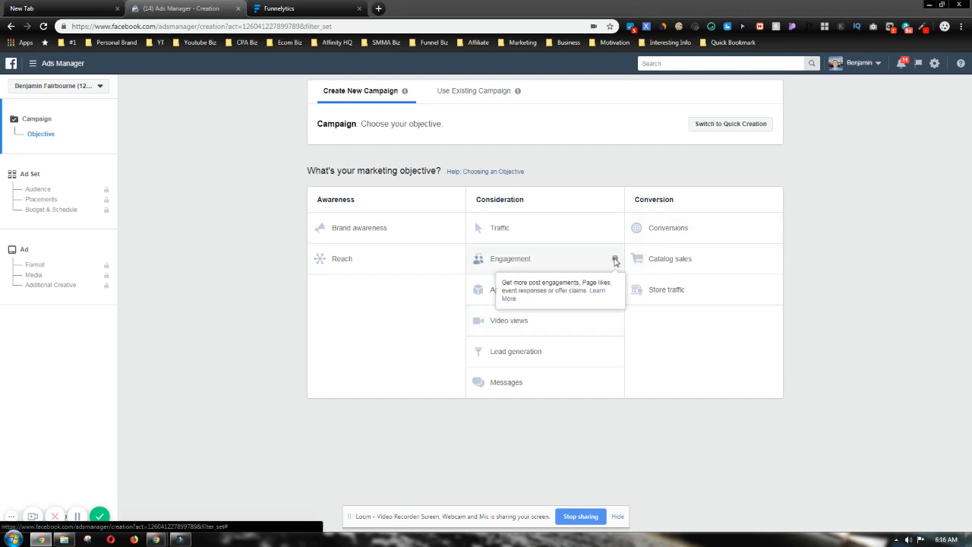
{"action": "left_click", "coordinate": [542, 235]}
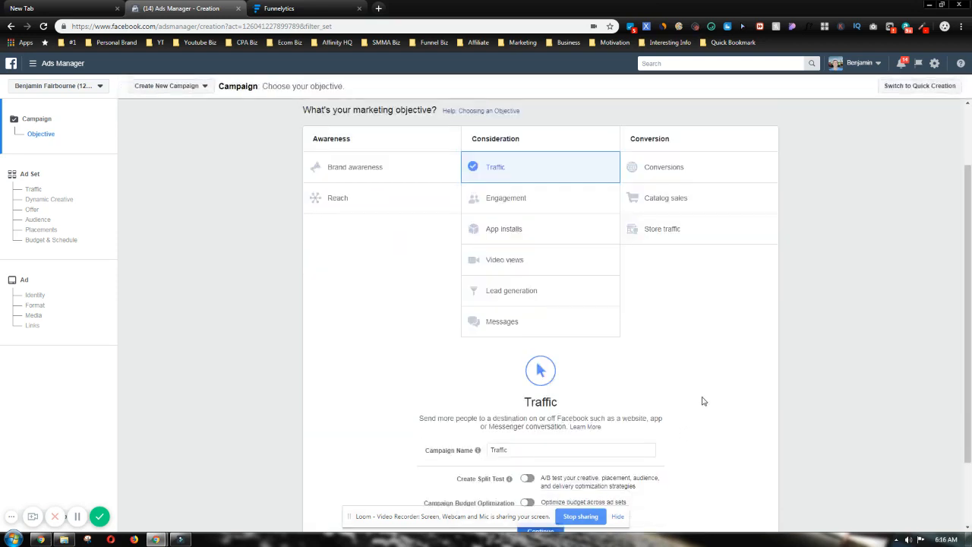
{"action": "scroll", "coordinate": [702, 403], "scroll_direction": "down", "scroll_amount": 1}
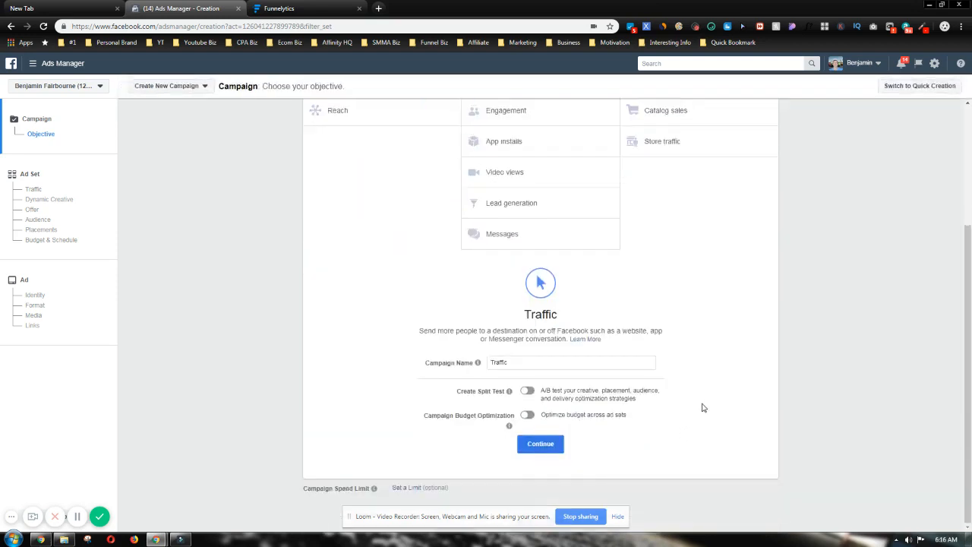
{"action": "left_click", "coordinate": [538, 448]}
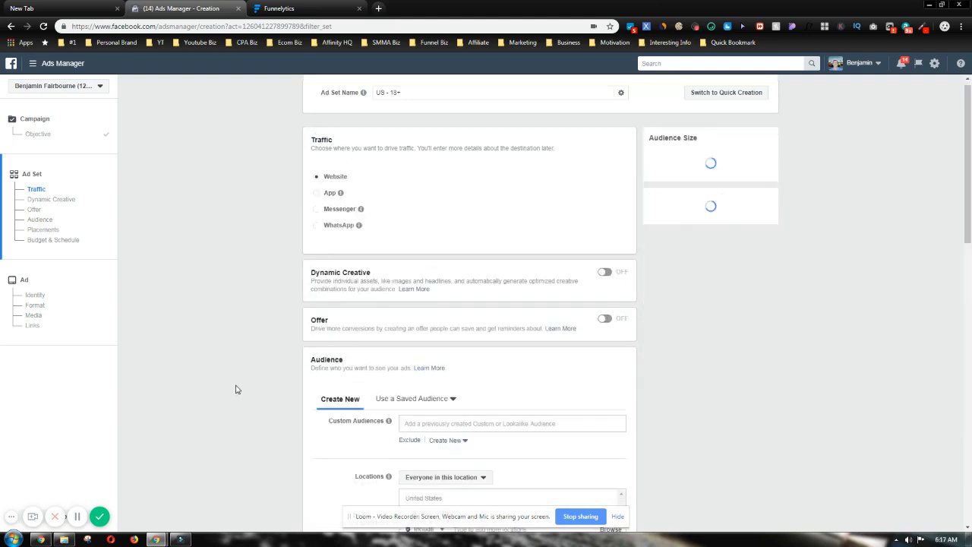
{"action": "scroll", "coordinate": [235, 389], "scroll_direction": "down", "scroll_amount": 1}
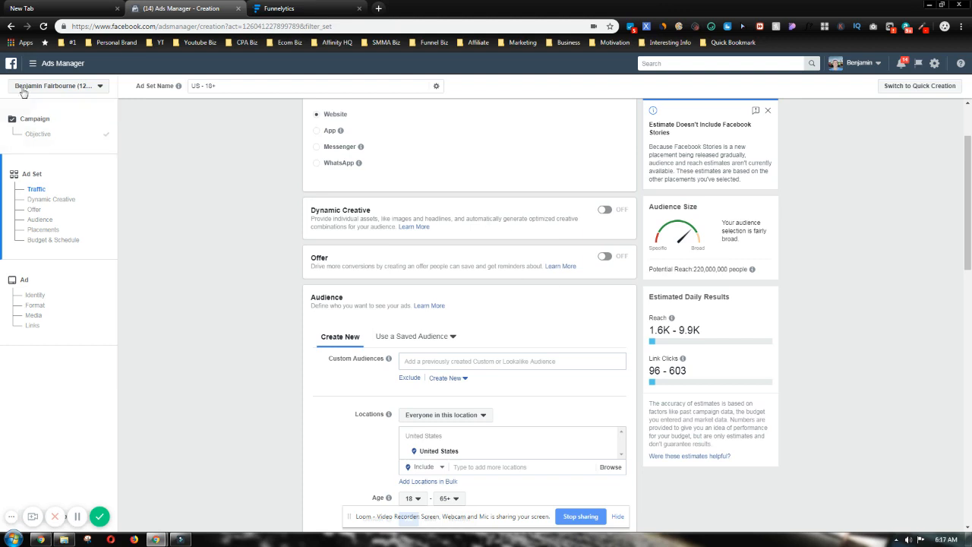
{"action": "left_click", "coordinate": [33, 63]}
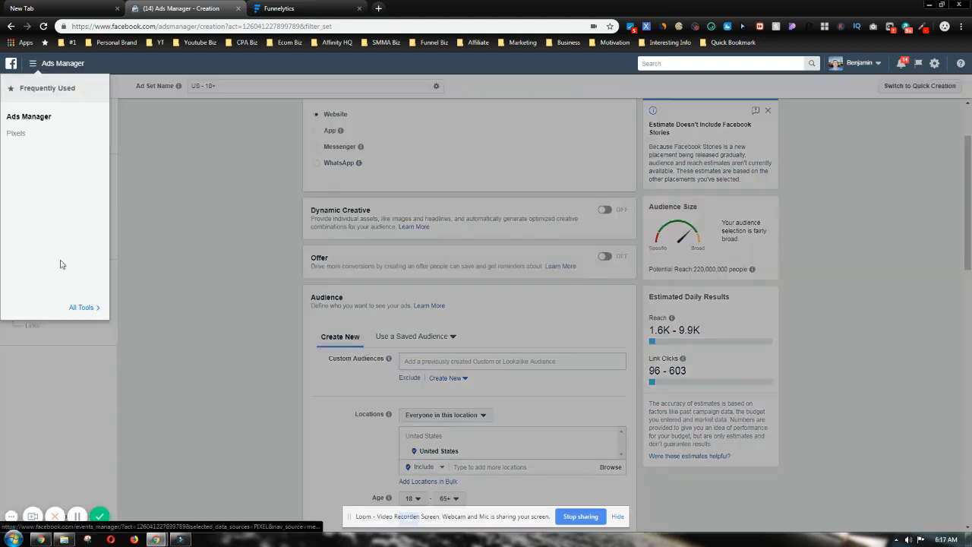
{"action": "left_click", "coordinate": [80, 307]}
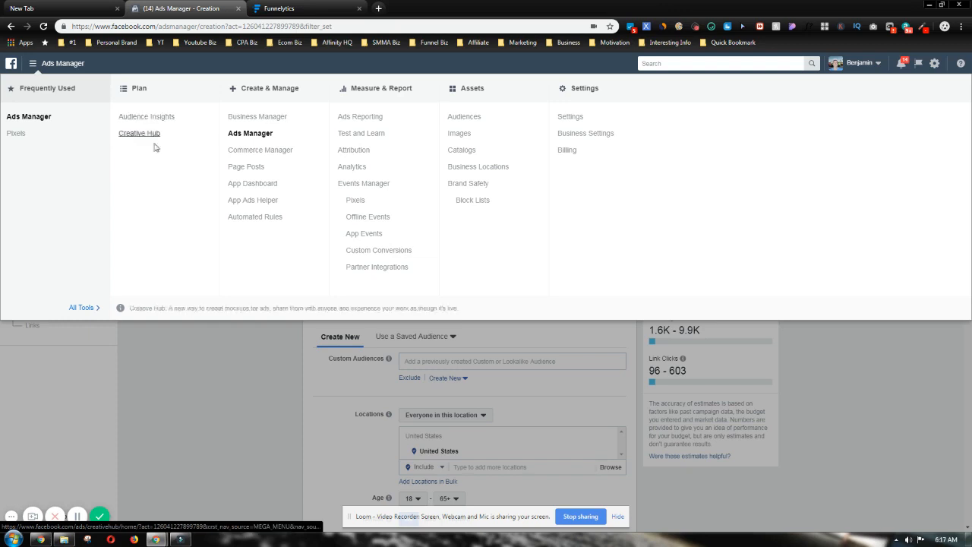
{"action": "left_click", "coordinate": [226, 450]}
Set the audience's location targeting to people who live in this location.
{"action": "scroll", "coordinate": [238, 365], "scroll_direction": "down", "scroll_amount": 2}
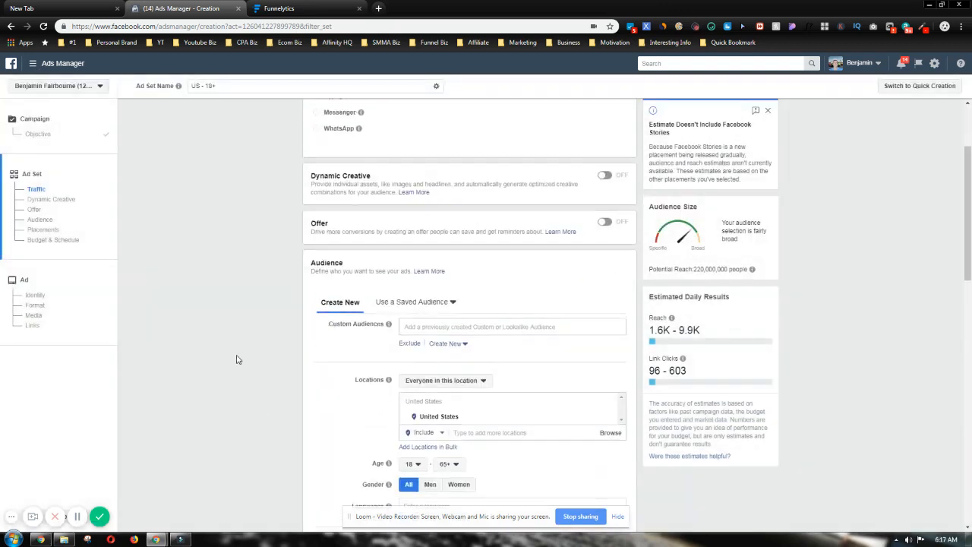
{"action": "left_click", "coordinate": [435, 318]}
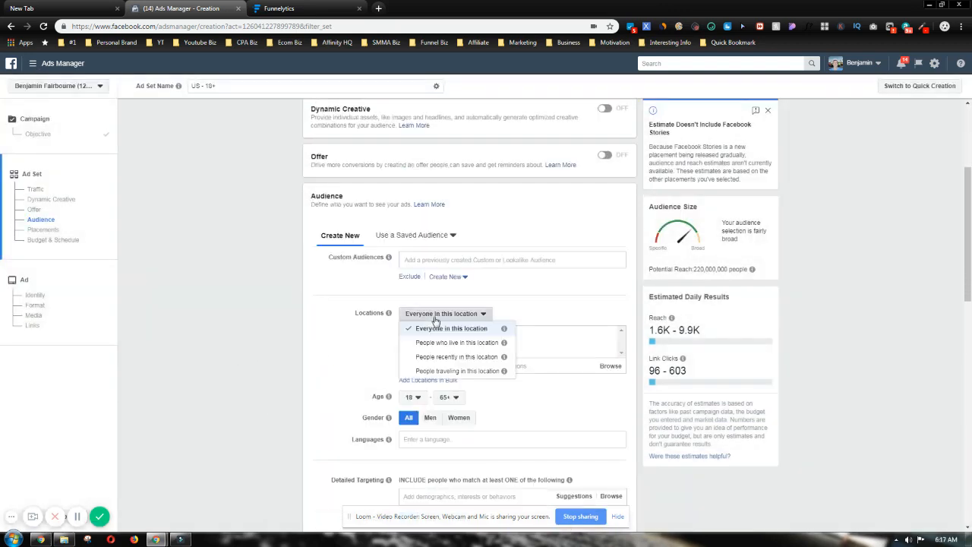
{"action": "left_click", "coordinate": [471, 343]}
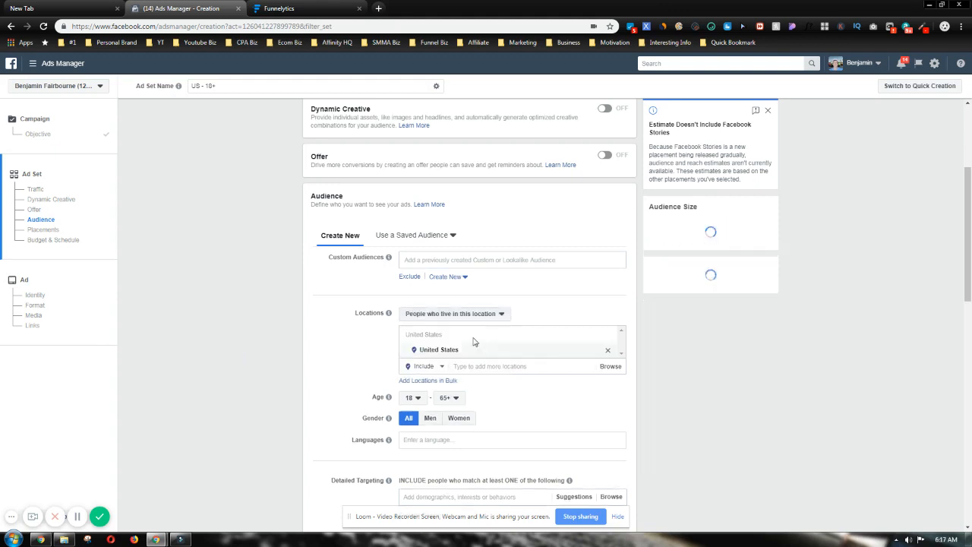
{"action": "left_click", "coordinate": [489, 315]}
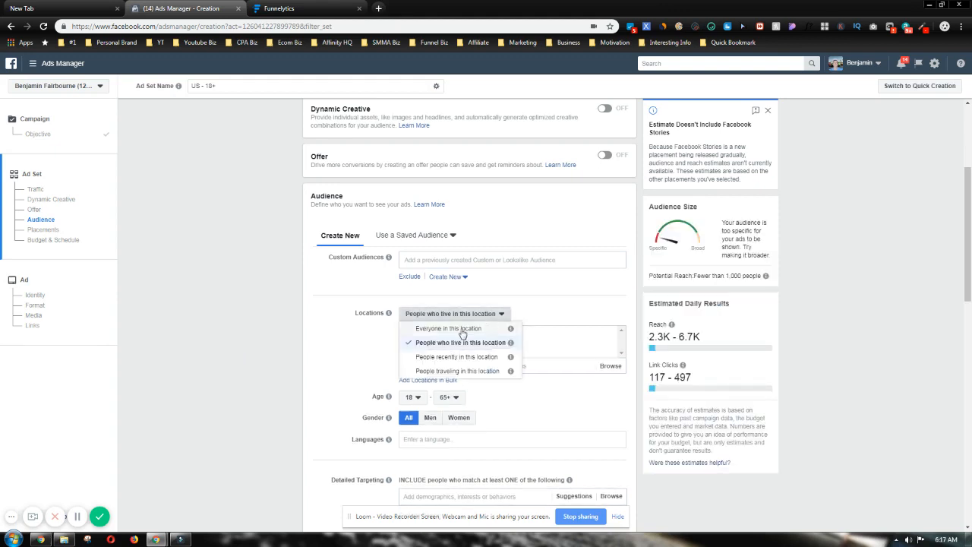
{"action": "left_click", "coordinate": [497, 316]}
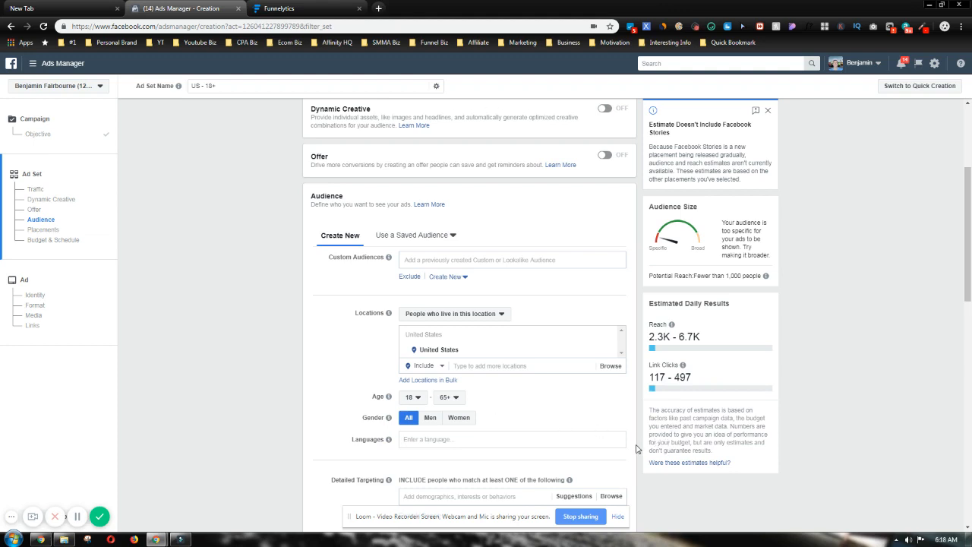
Add the countries United Kingdom and Australia to the audience's included locations alongside the United States.
{"action": "scroll", "coordinate": [638, 451], "scroll_direction": "down", "scroll_amount": 2}
{"action": "scroll", "coordinate": [639, 452], "scroll_direction": "down", "scroll_amount": 1}
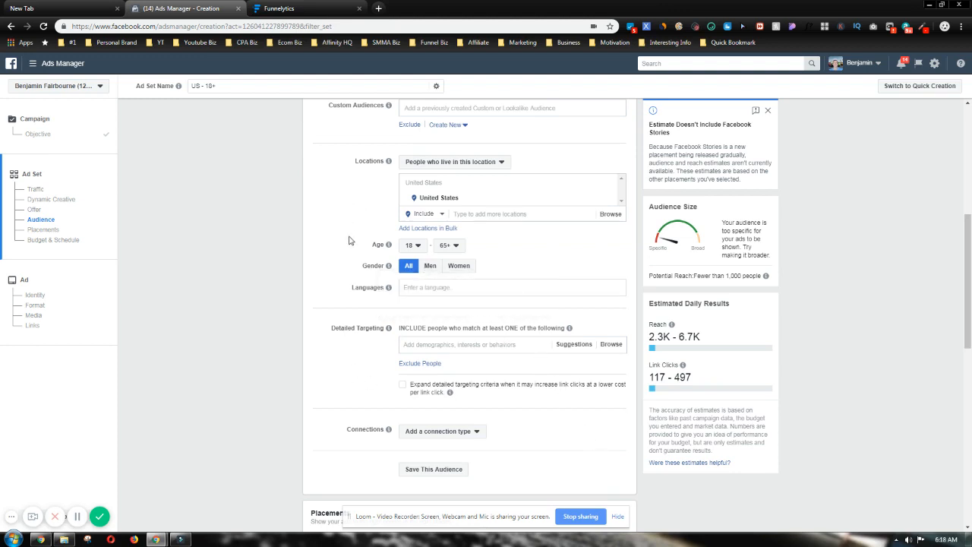
{"action": "scroll", "coordinate": [338, 281], "scroll_direction": "up", "scroll_amount": 1}
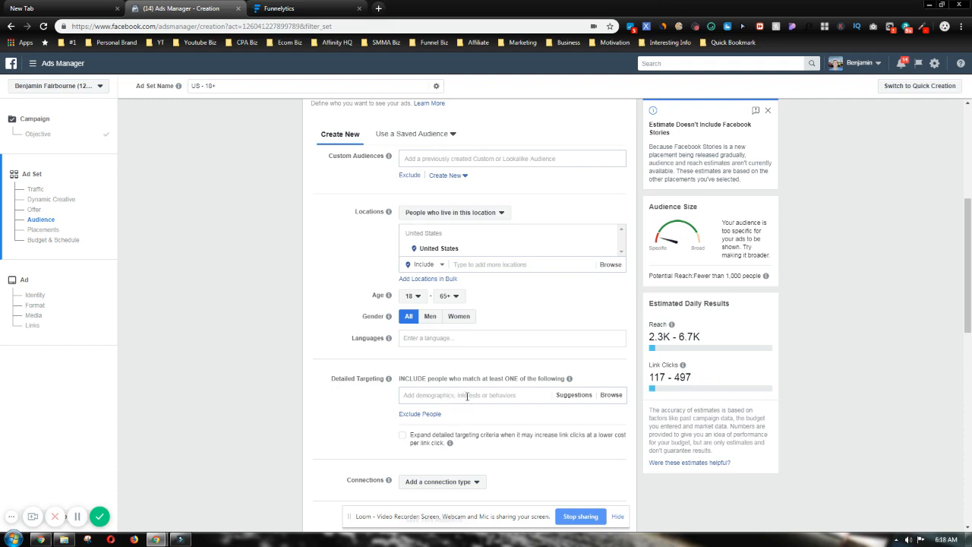
{"action": "scroll", "coordinate": [468, 396], "scroll_direction": "up", "scroll_amount": 1}
{"action": "scroll", "coordinate": [468, 396], "scroll_direction": "down", "scroll_amount": 1}
{"action": "scroll", "coordinate": [548, 425], "scroll_direction": "down", "scroll_amount": 3}
{"action": "scroll", "coordinate": [542, 449], "scroll_direction": "up", "scroll_amount": 2}
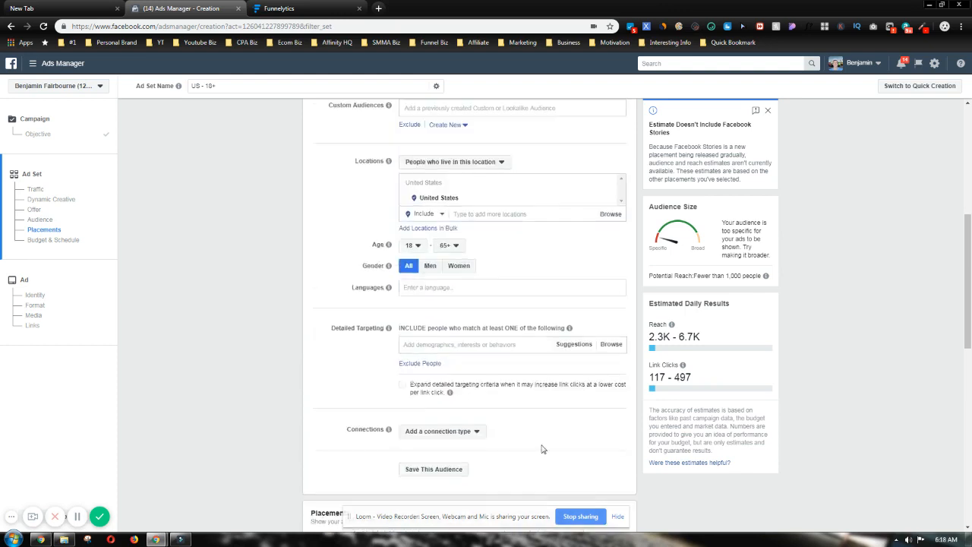
{"action": "left_click", "coordinate": [525, 214]}
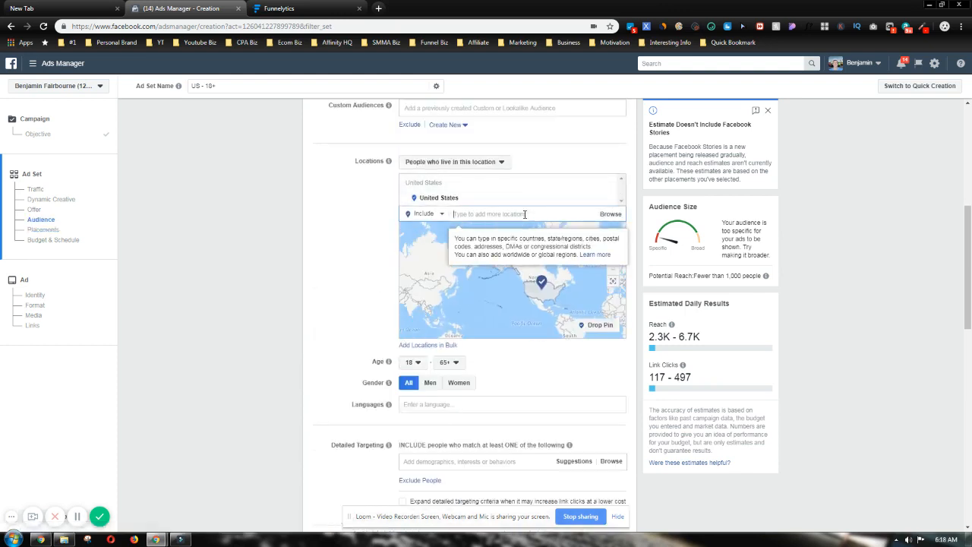
{"action": "type", "text": "uni"}
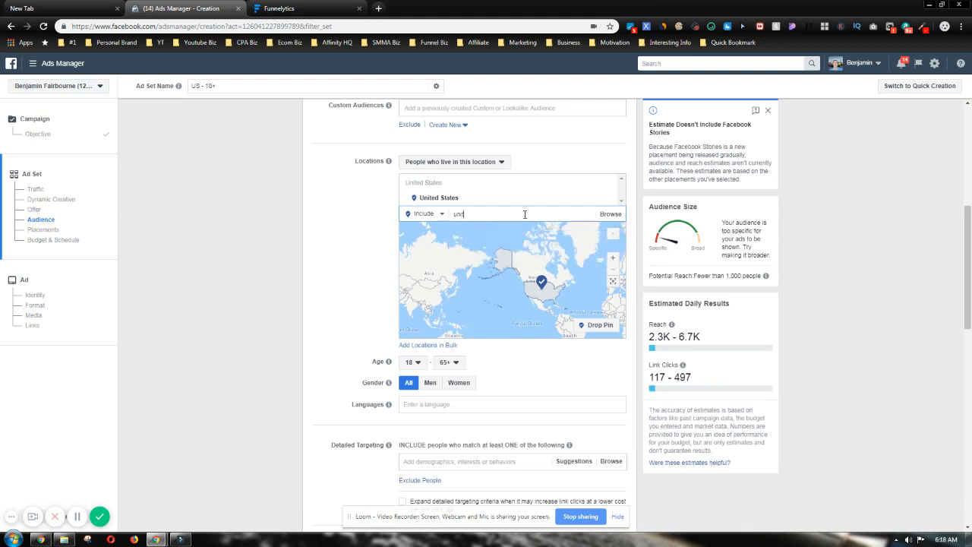
{"action": "type", "text": "ted"}
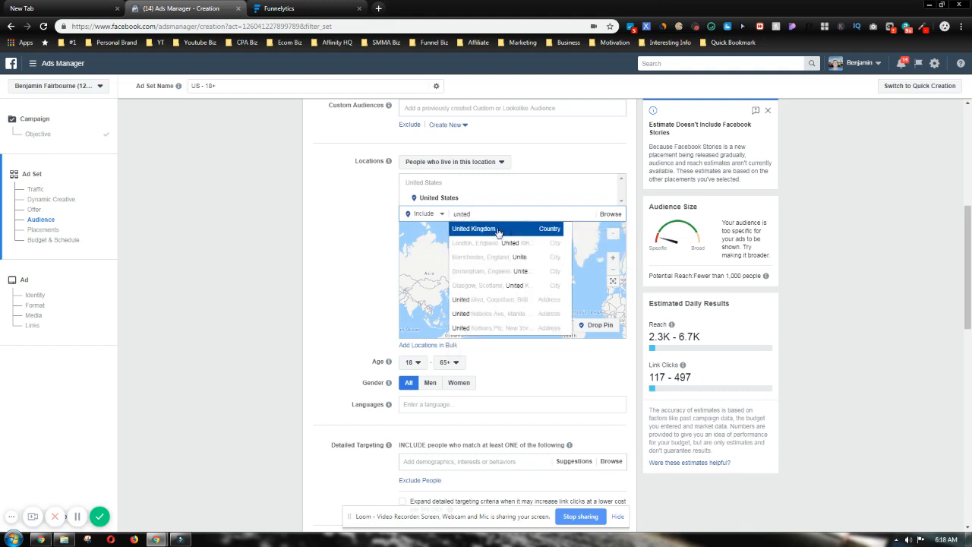
{"action": "left_click", "coordinate": [498, 229]}
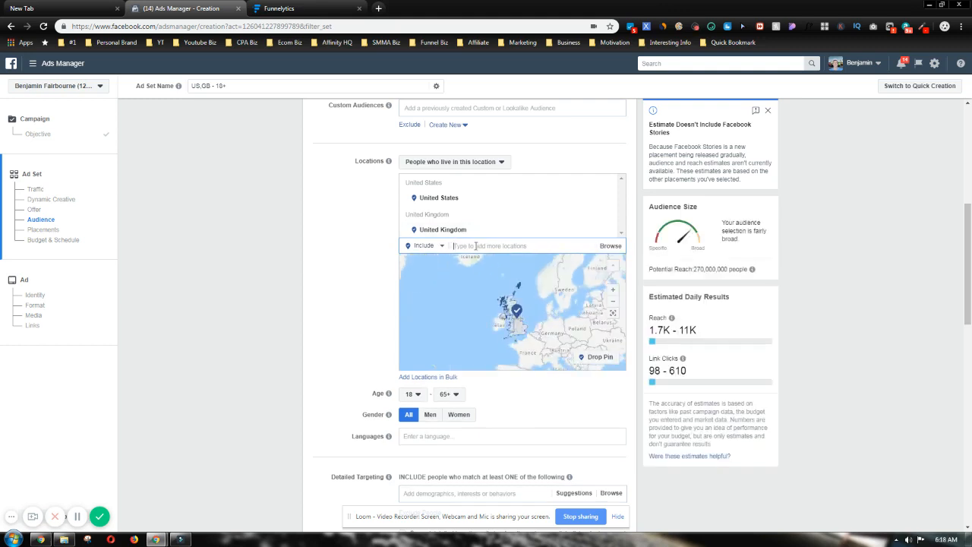
{"action": "type", "text": "austra"}
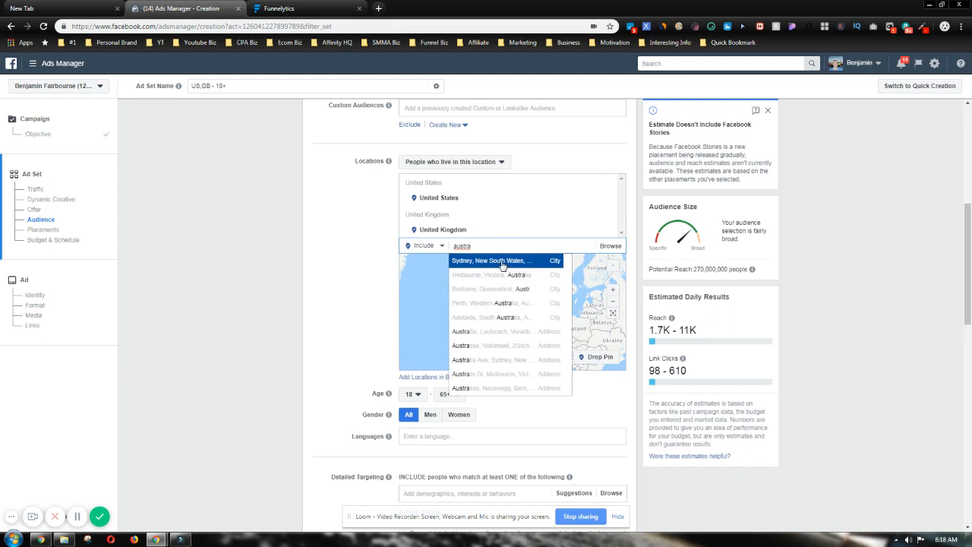
{"action": "type", "text": "lia"}
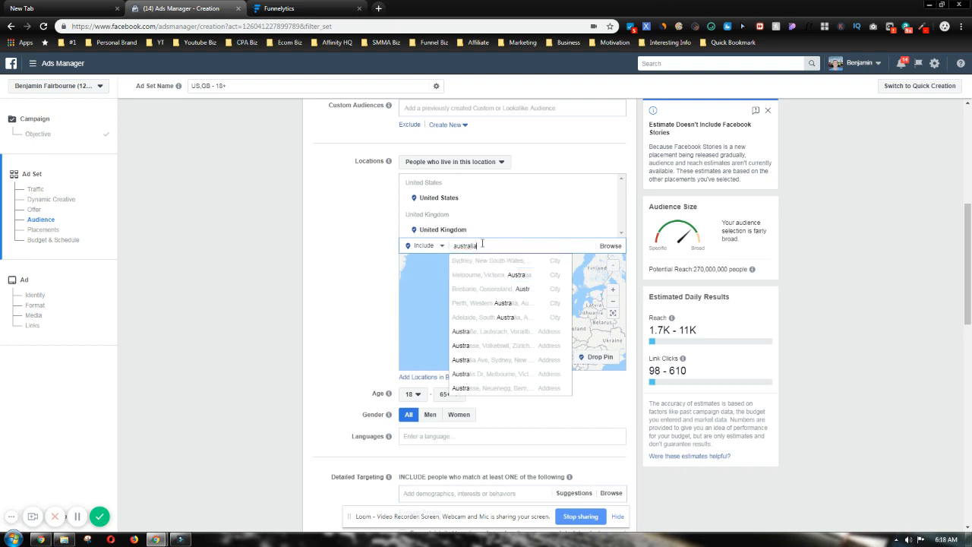
{"action": "left_click", "coordinate": [475, 263]}
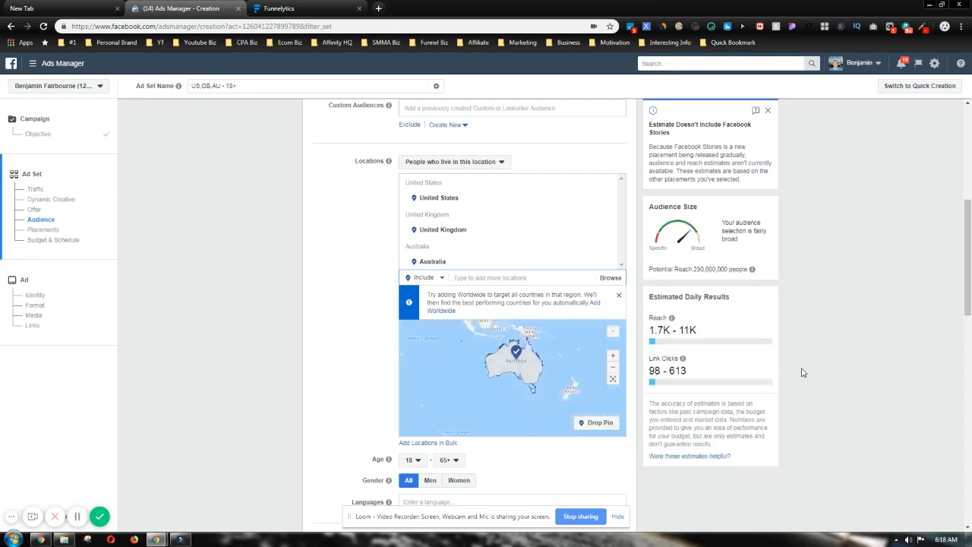
Restrict the audience's gender to women.
{"action": "scroll", "coordinate": [828, 363], "scroll_direction": "up", "scroll_amount": 2}
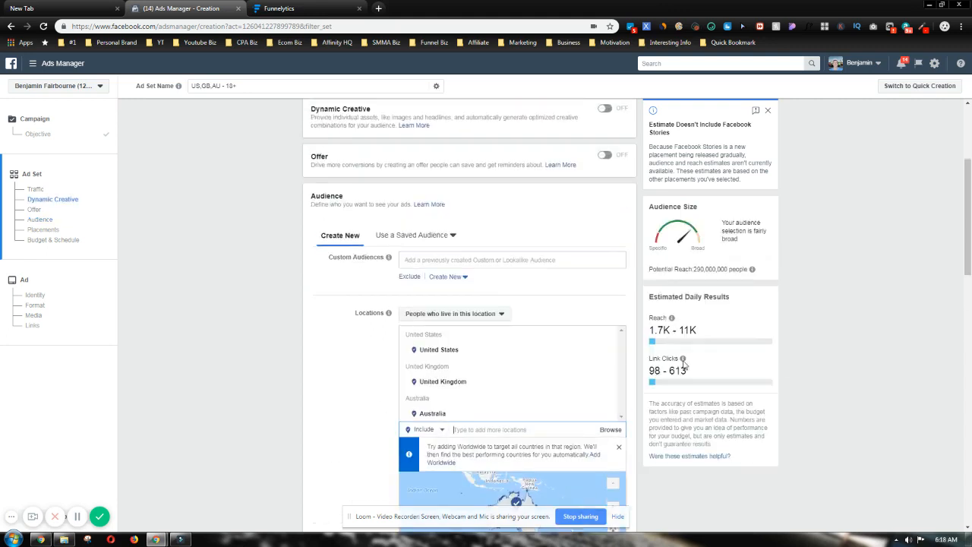
{"action": "mouse_move", "coordinate": [389, 256]}
{"action": "scroll", "coordinate": [518, 284], "scroll_direction": "up", "scroll_amount": 1}
{"action": "scroll", "coordinate": [517, 284], "scroll_direction": "up", "scroll_amount": 3}
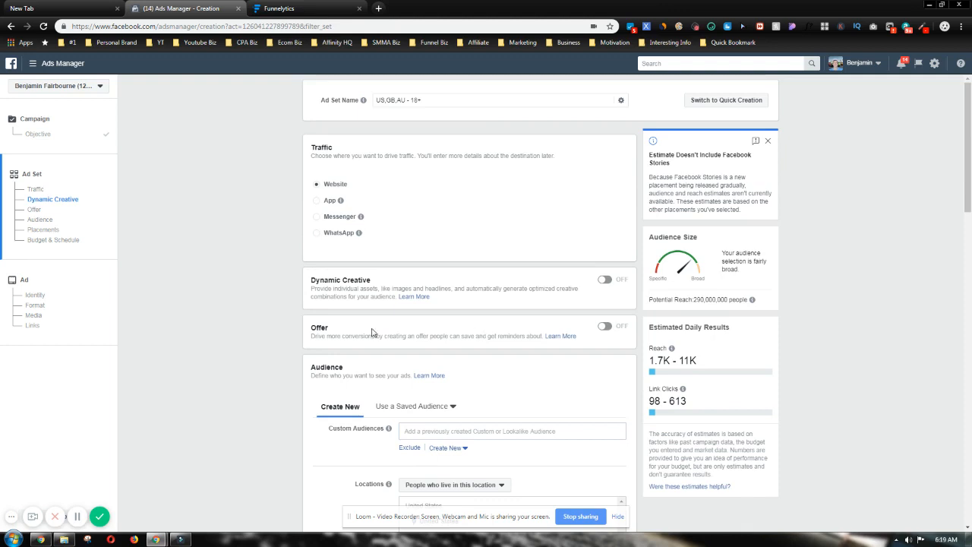
{"action": "scroll", "coordinate": [302, 392], "scroll_direction": "down", "scroll_amount": 3}
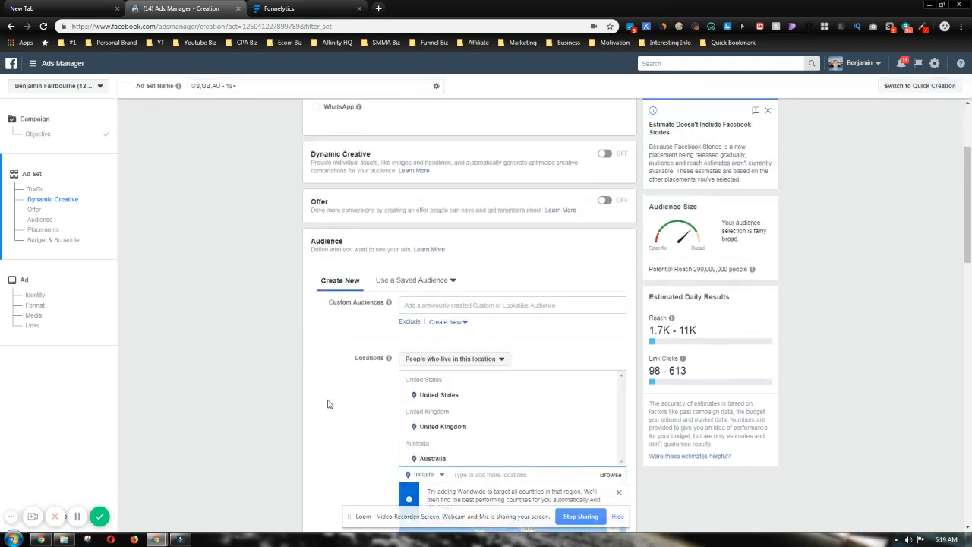
{"action": "scroll", "coordinate": [325, 404], "scroll_direction": "down", "scroll_amount": 7}
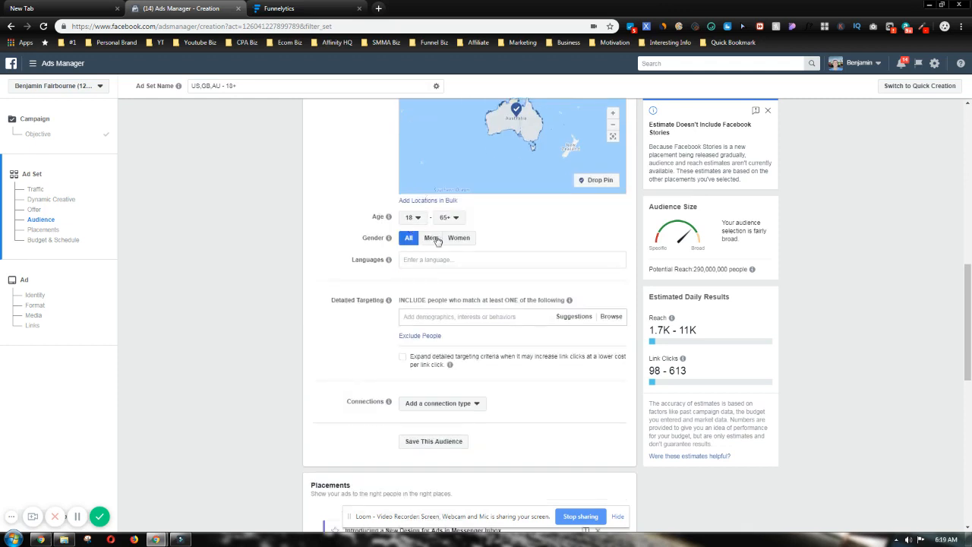
{"action": "left_click", "coordinate": [459, 240]}
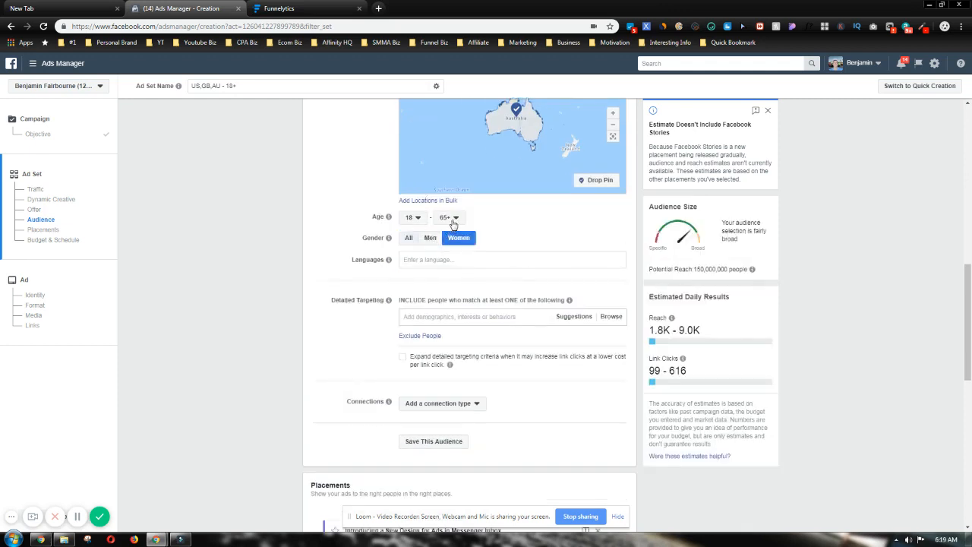
Set the audience's age range to 30–50.
{"action": "left_click", "coordinate": [422, 218]}
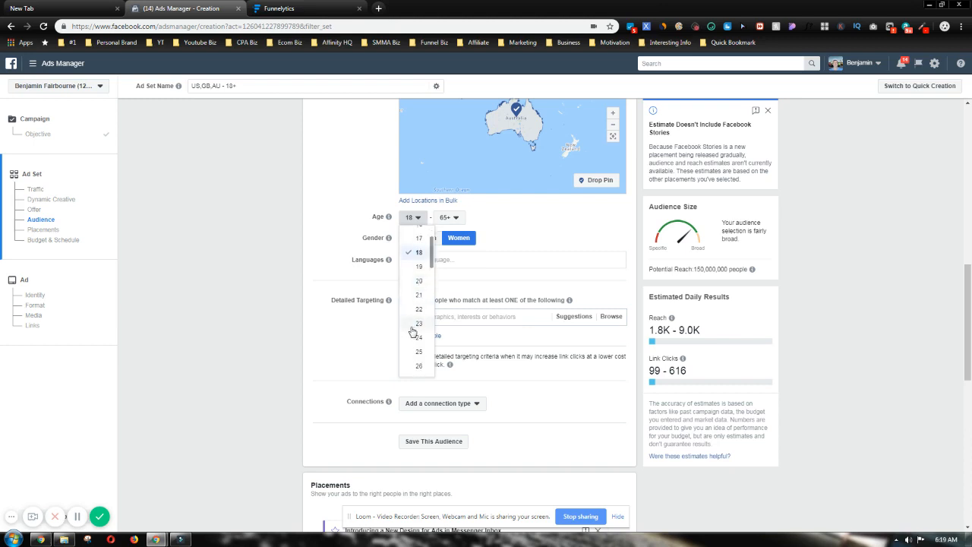
{"action": "scroll", "coordinate": [414, 330], "scroll_direction": "down", "scroll_amount": 2}
{"action": "left_click", "coordinate": [413, 326]}
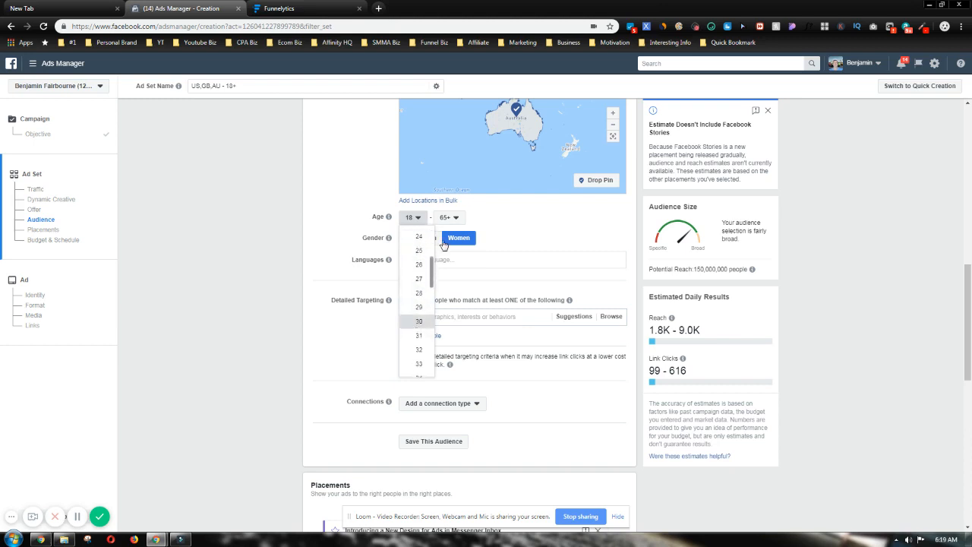
{"action": "left_click", "coordinate": [454, 219]}
{"action": "scroll", "coordinate": [453, 307], "scroll_direction": "up", "scroll_amount": 3}
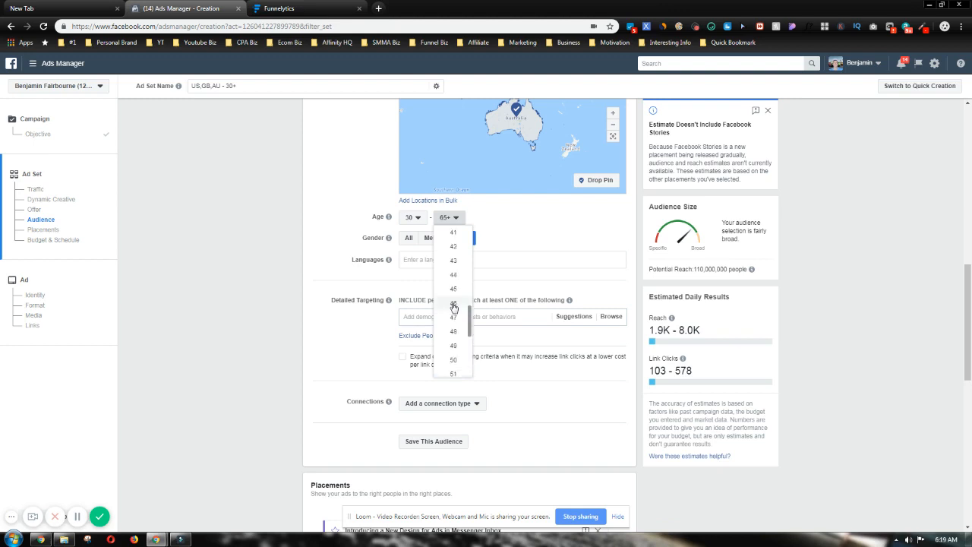
{"action": "left_click", "coordinate": [453, 309]}
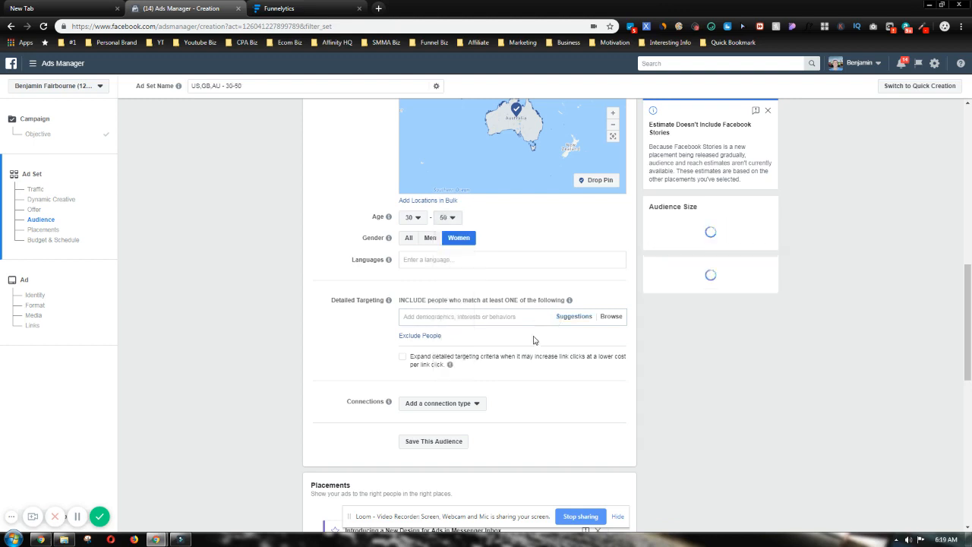
Add English (All) as the audience's language.
{"action": "left_click", "coordinate": [447, 260]}
{"action": "type", "text": "engl"}
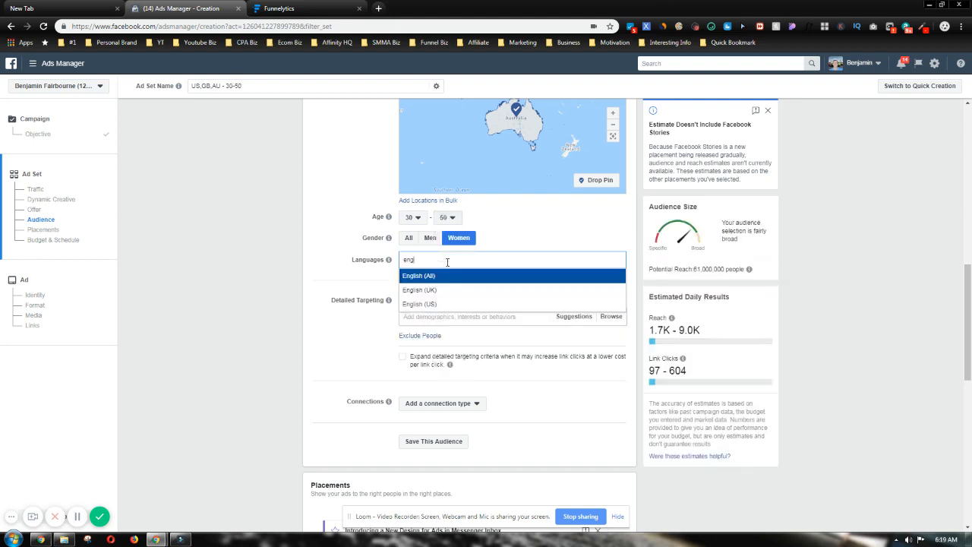
{"action": "left_click", "coordinate": [449, 276]}
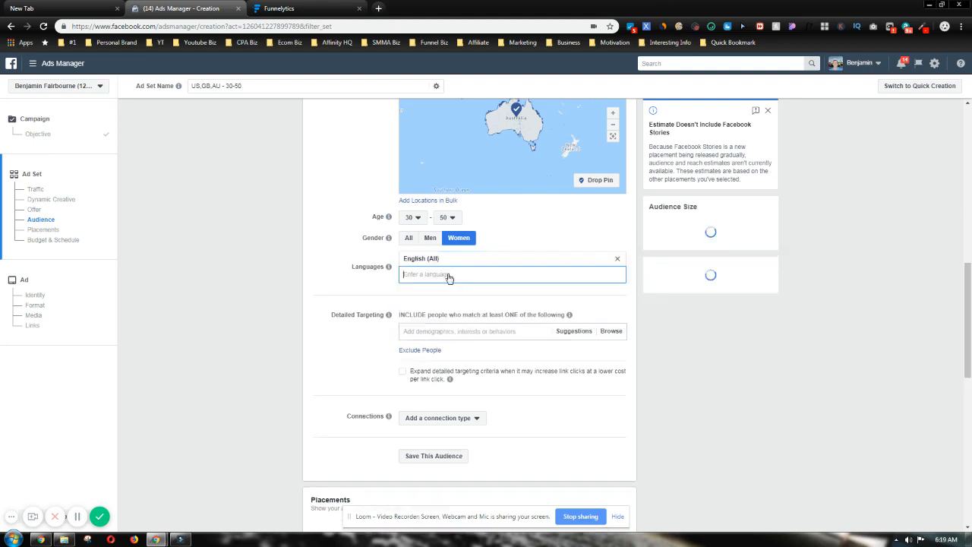
Search detailed targeting for "health" and add the health interest to the audience.
{"action": "scroll", "coordinate": [435, 292], "scroll_direction": "down", "scroll_amount": 1}
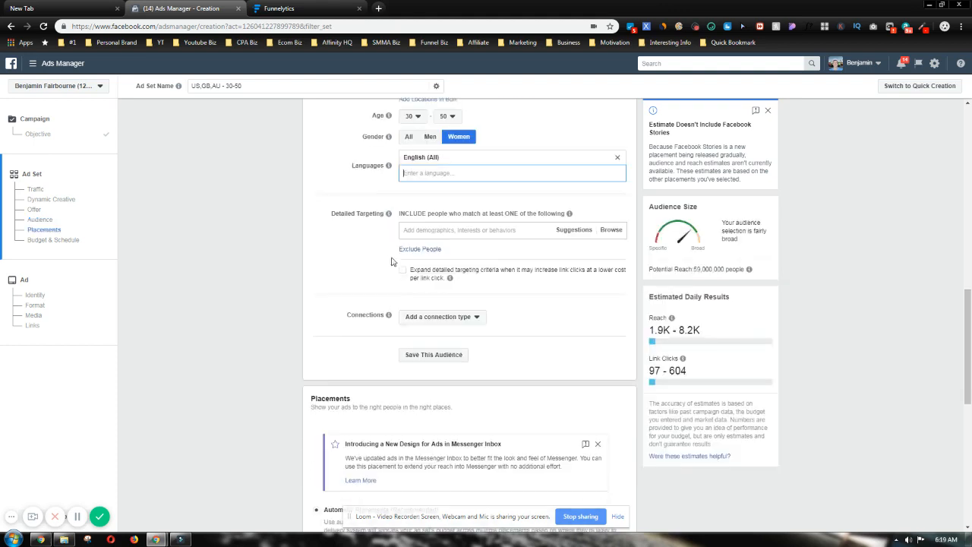
{"action": "left_click", "coordinate": [488, 233]}
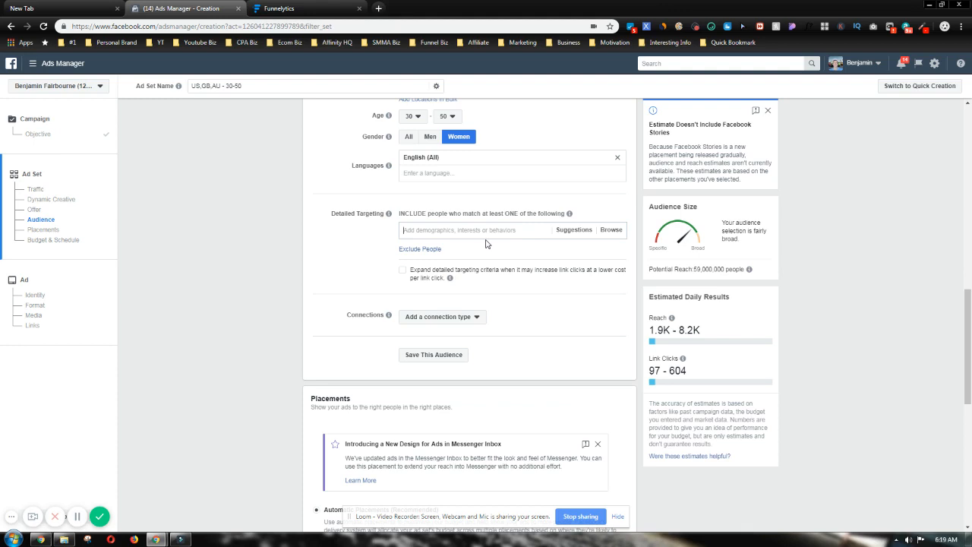
{"action": "type", "text": "health"}
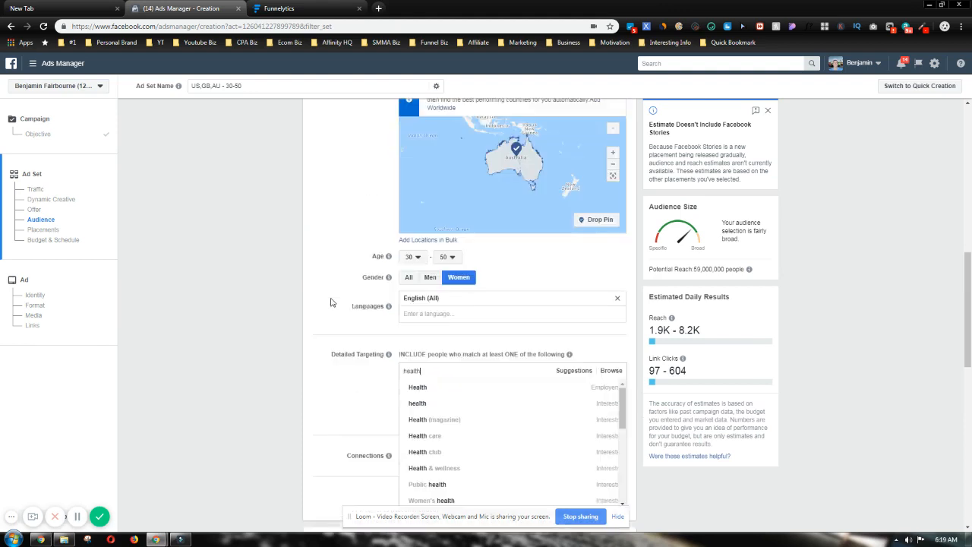
{"action": "scroll", "coordinate": [332, 308], "scroll_direction": "up", "scroll_amount": 2}
{"action": "scroll", "coordinate": [601, 297], "scroll_direction": "down", "scroll_amount": 1}
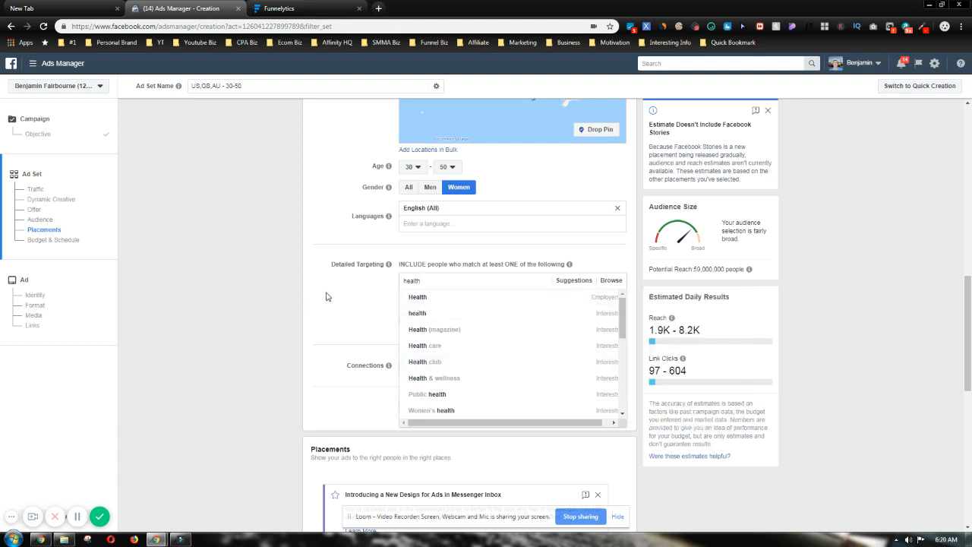
{"action": "left_click", "coordinate": [419, 314]}
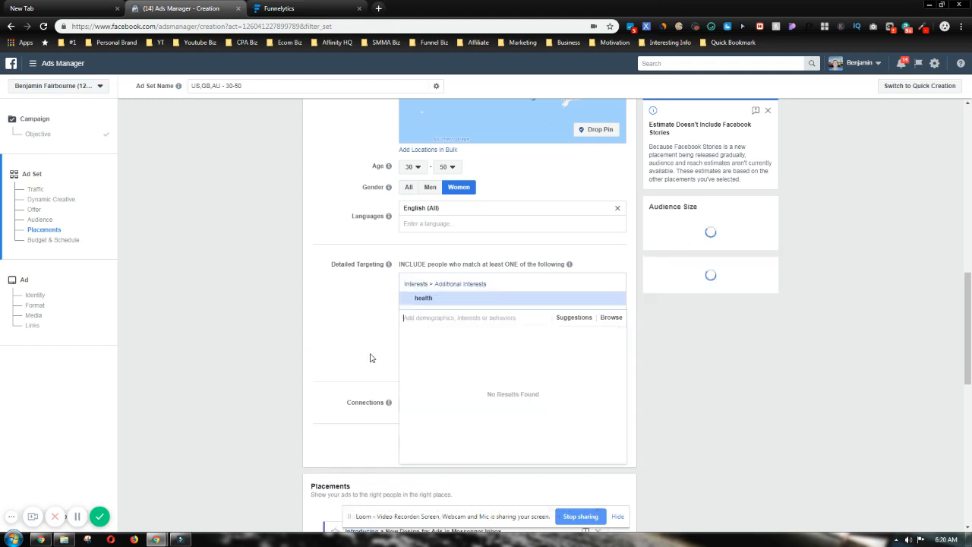
Add the suggested interest Health & wellness to the detailed targeting.
{"action": "left_click", "coordinate": [575, 319]}
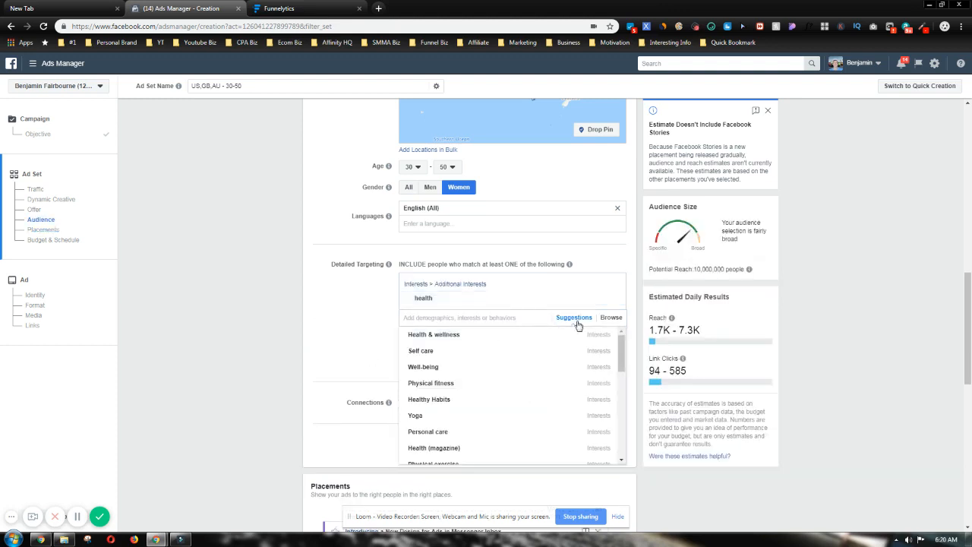
{"action": "left_click", "coordinate": [499, 335]}
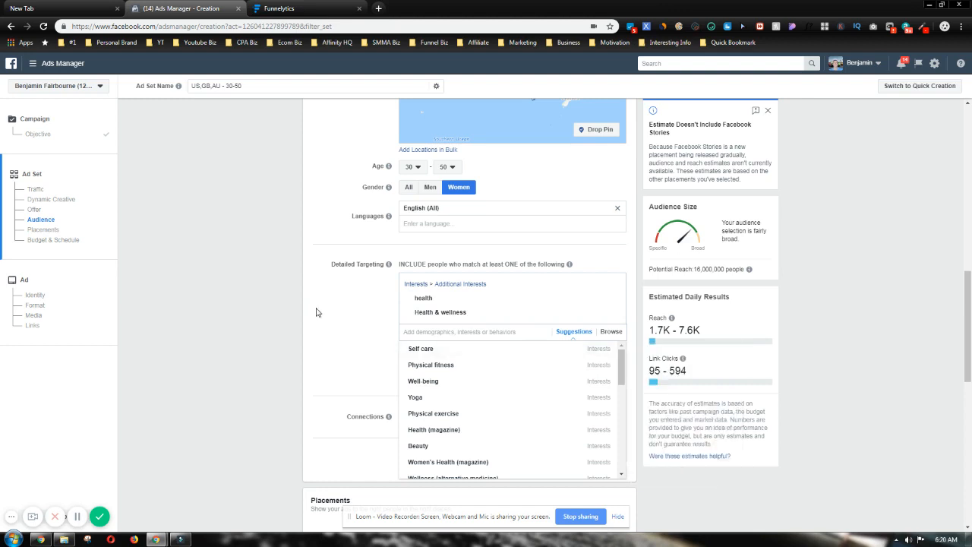
{"action": "left_click", "coordinate": [347, 331]}
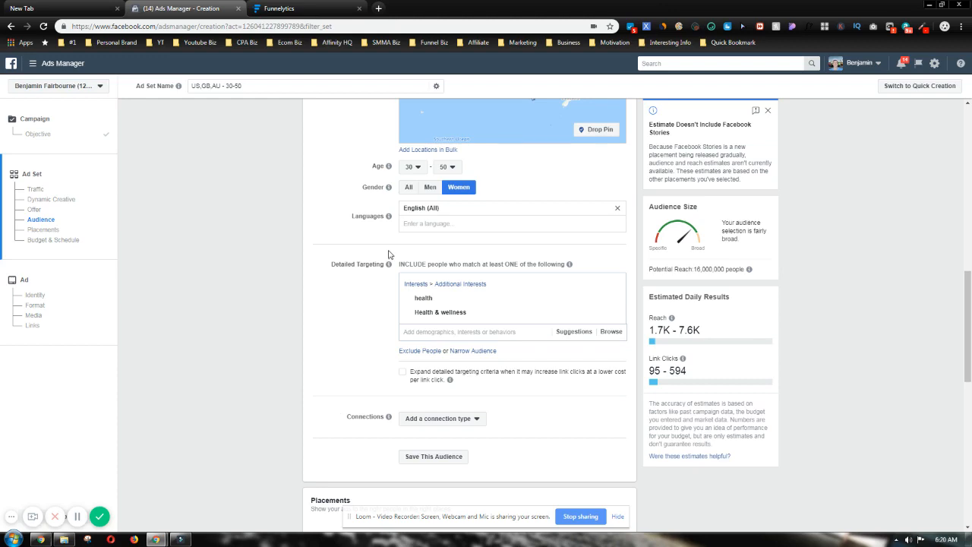
Switch the ad set to manually edited placements and limit the devices to Mobile only.
{"action": "scroll", "coordinate": [335, 352], "scroll_direction": "down", "scroll_amount": 2}
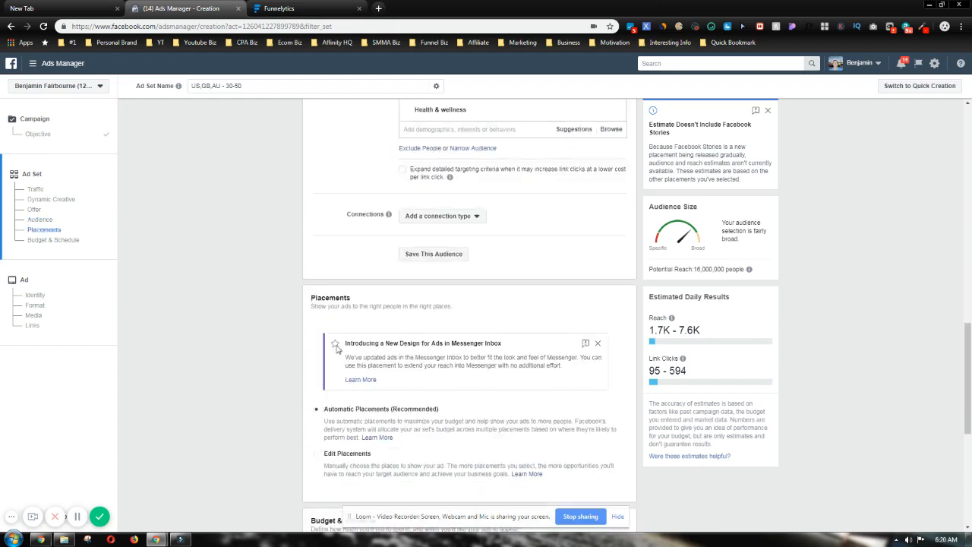
{"action": "scroll", "coordinate": [266, 418], "scroll_direction": "down", "scroll_amount": 3}
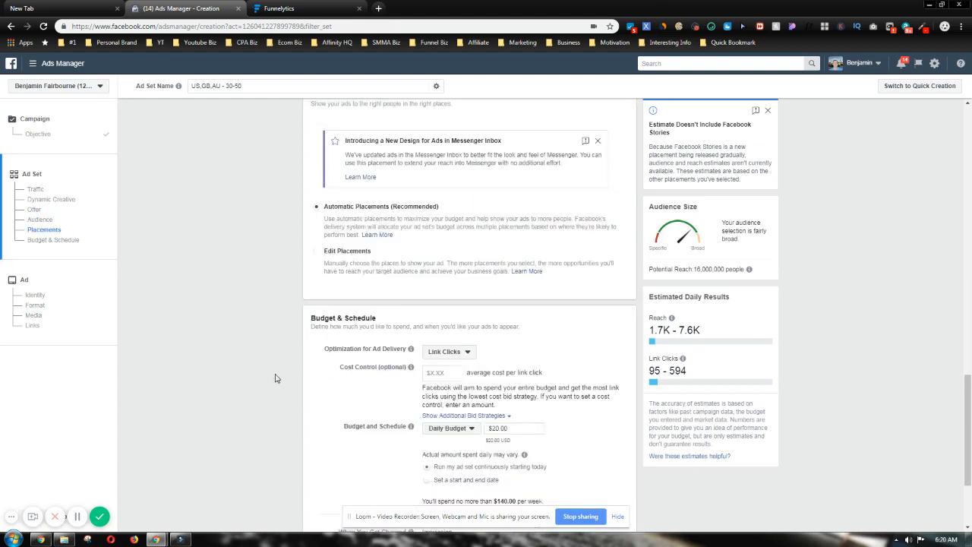
{"action": "left_click", "coordinate": [316, 251]}
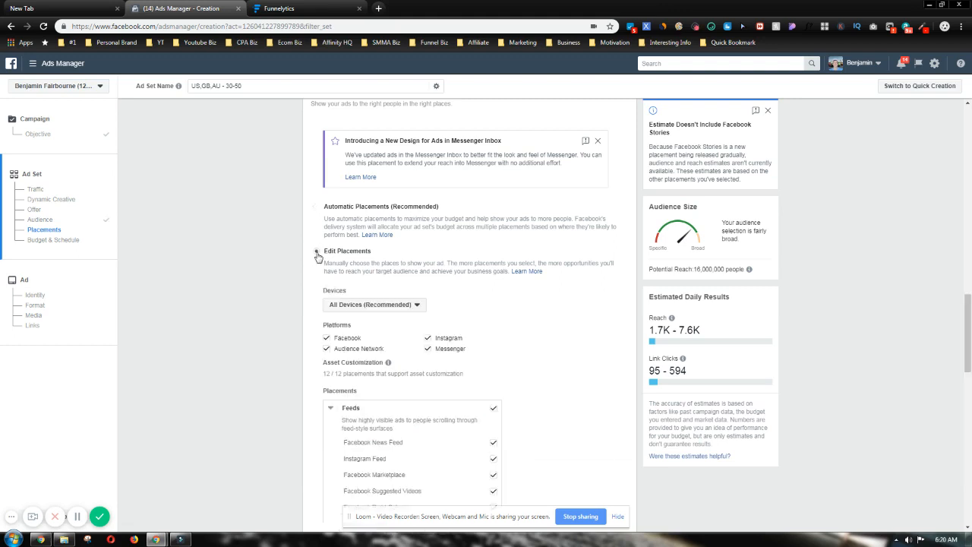
{"action": "left_click", "coordinate": [410, 307]}
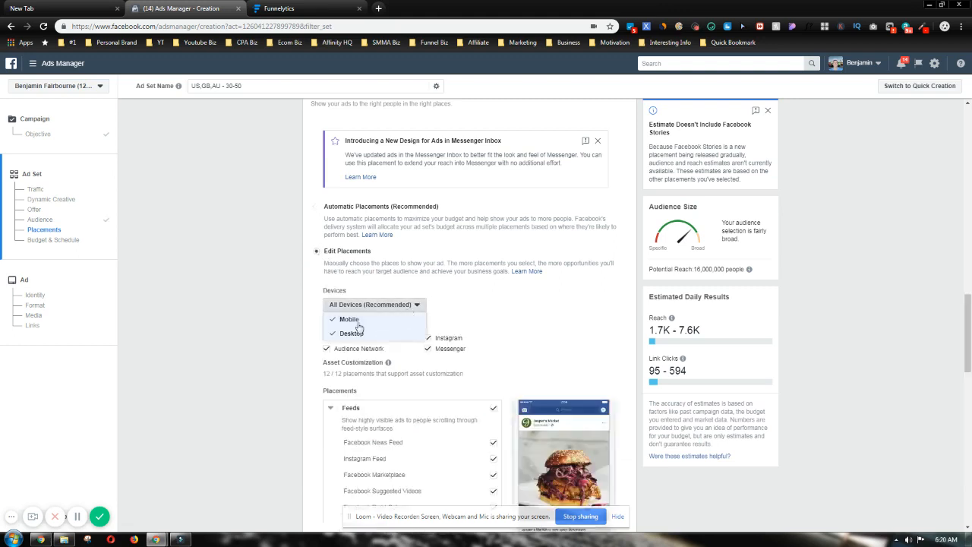
{"action": "left_click", "coordinate": [351, 334]}
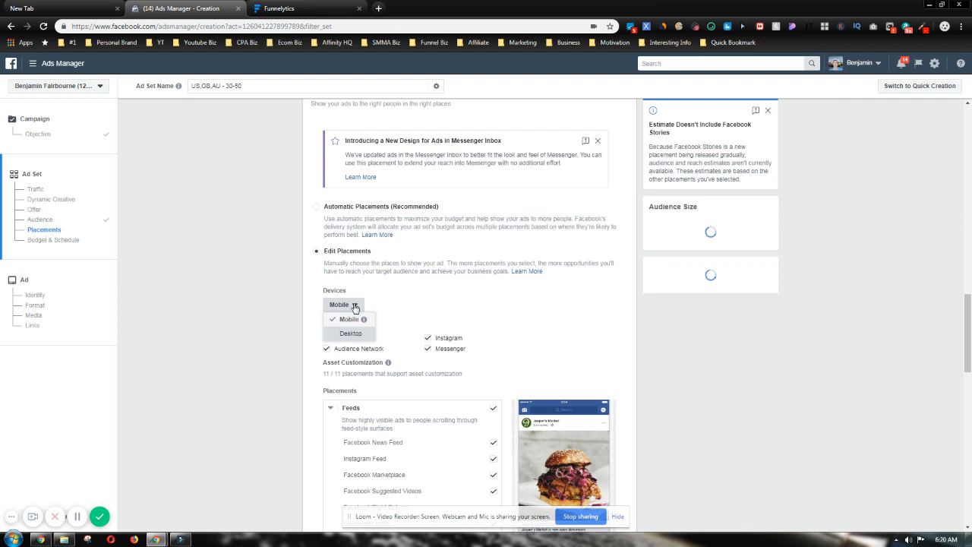
{"action": "left_click", "coordinate": [352, 304]}
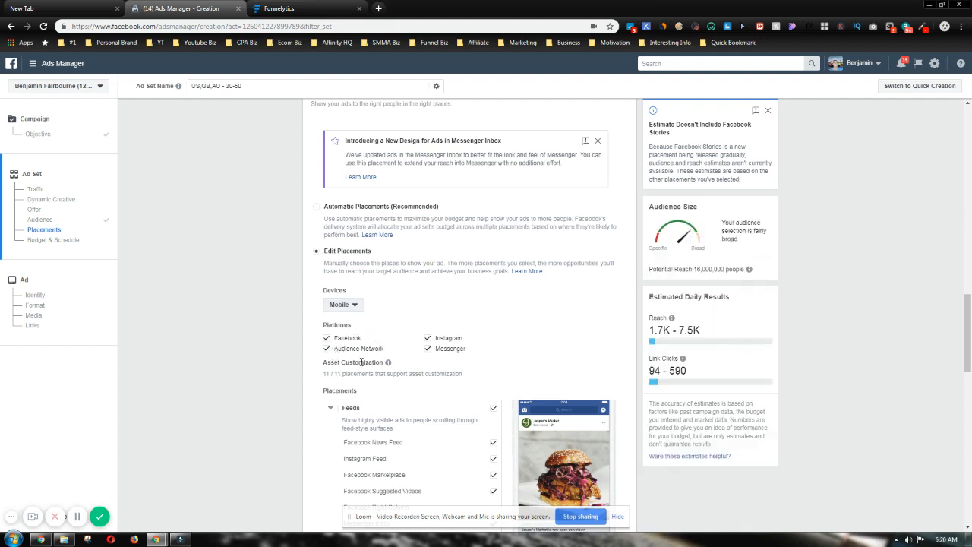
Deselect the Feeds, Stories, and Apps and Sites placement groups.
{"action": "scroll", "coordinate": [261, 421], "scroll_direction": "down", "scroll_amount": 3}
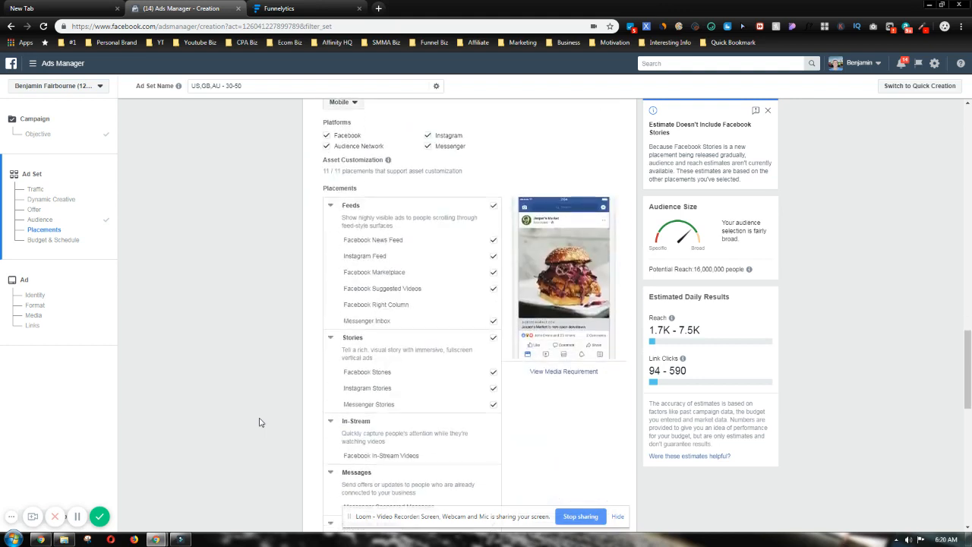
{"action": "left_click", "coordinate": [492, 206]}
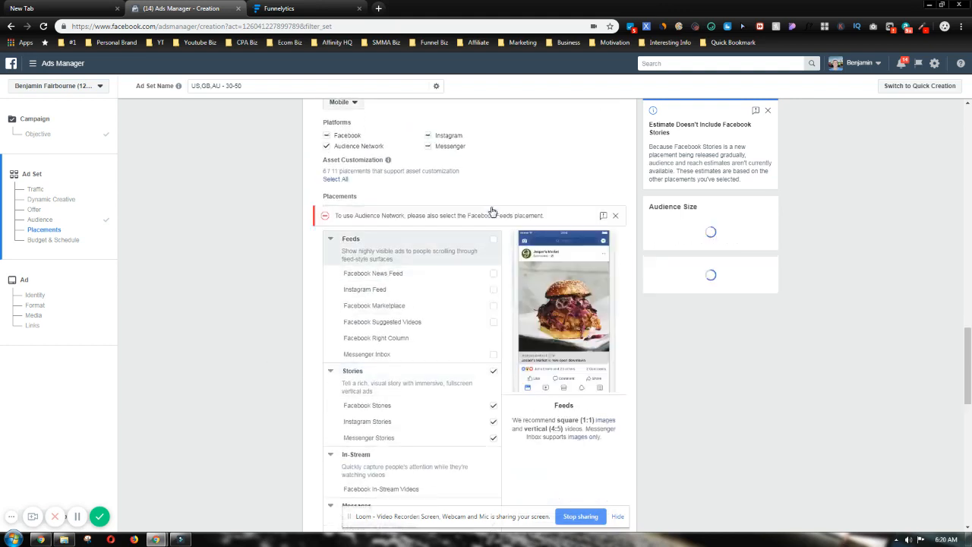
{"action": "left_click", "coordinate": [493, 373]}
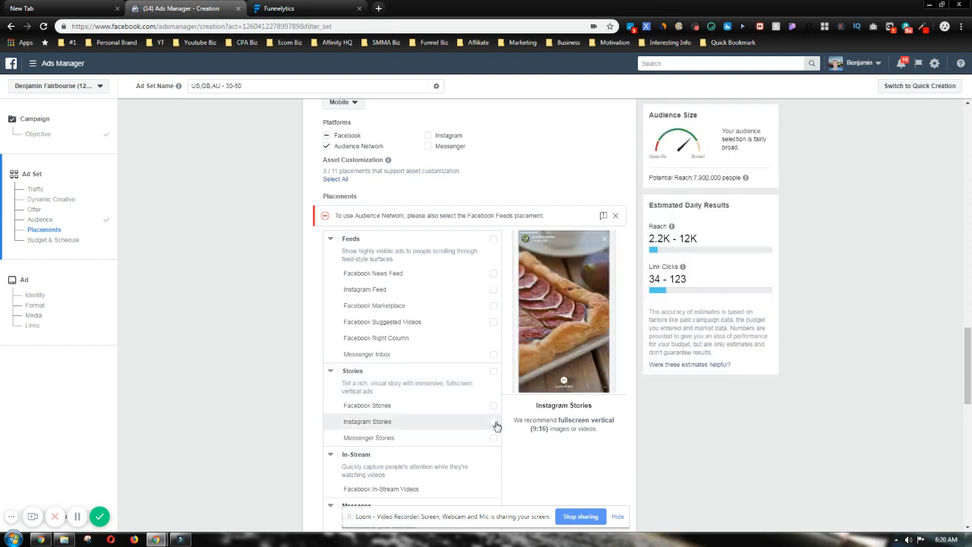
{"action": "scroll", "coordinate": [496, 426], "scroll_direction": "down", "scroll_amount": 1}
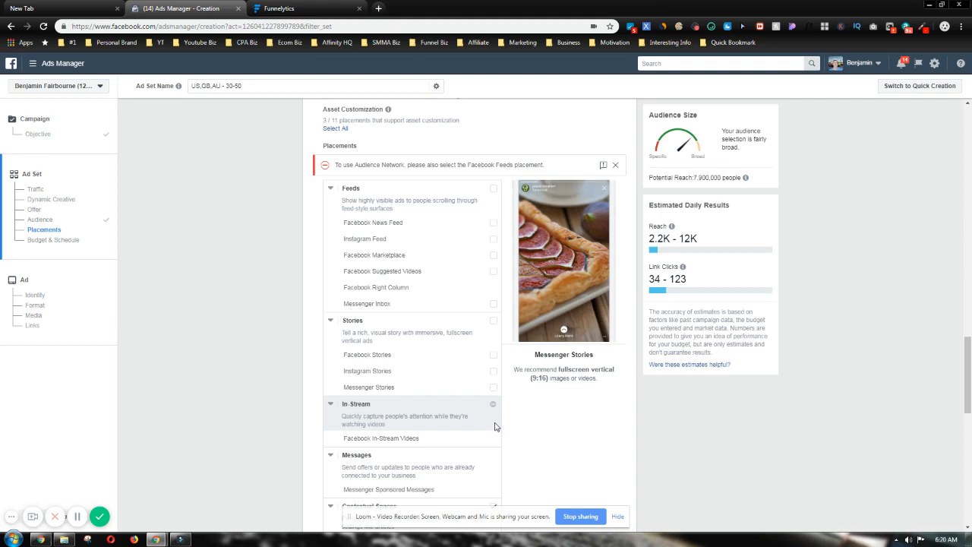
{"action": "scroll", "coordinate": [496, 427], "scroll_direction": "down", "scroll_amount": 1}
{"action": "scroll", "coordinate": [495, 426], "scroll_direction": "down", "scroll_amount": 1}
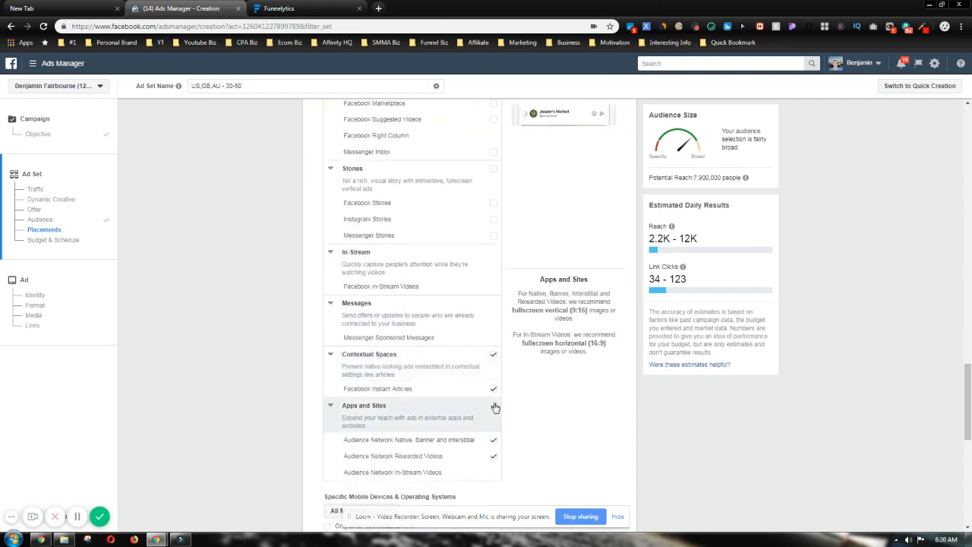
{"action": "left_click", "coordinate": [493, 405]}
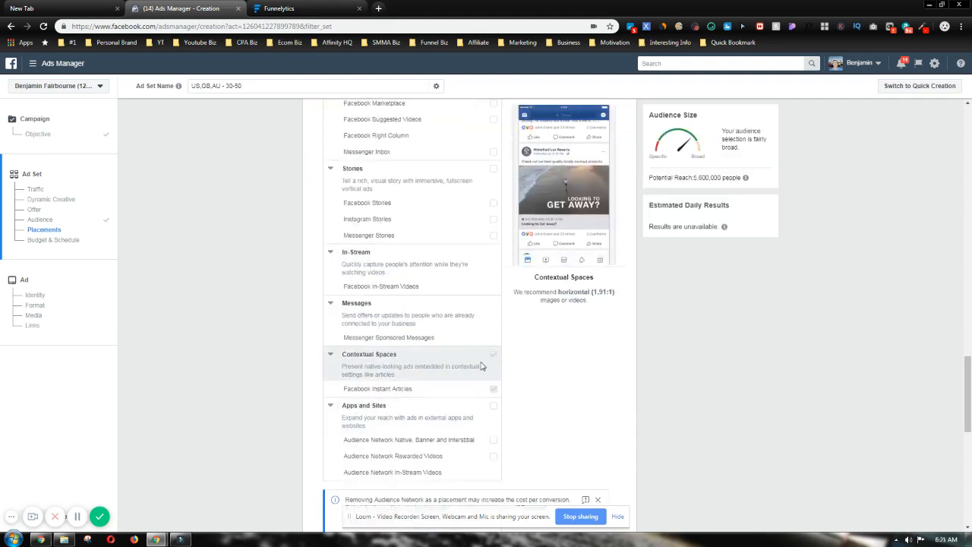
Select the Facebook News Feed and Instagram Feed placements and deselect Contextual Spaces.
{"action": "scroll", "coordinate": [486, 368], "scroll_direction": "up", "scroll_amount": 4}
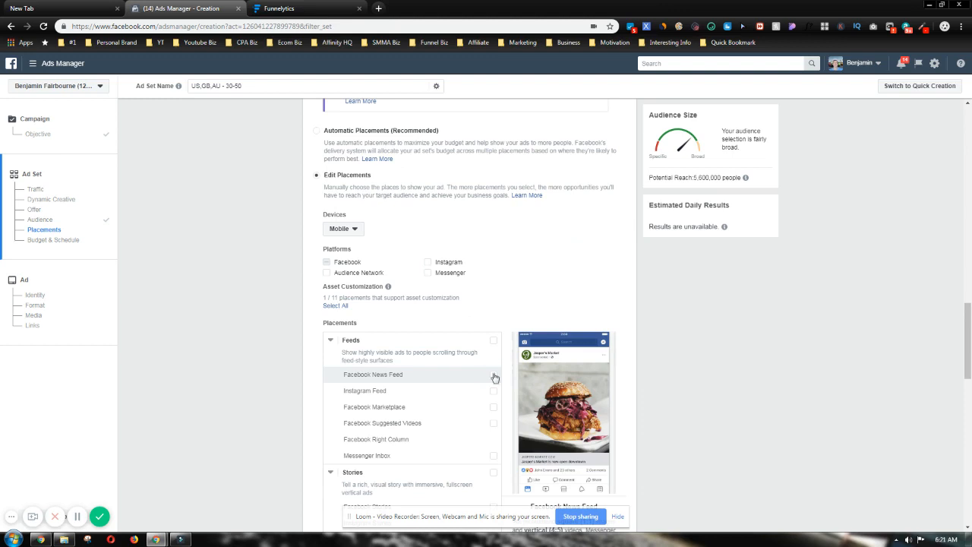
{"action": "left_click", "coordinate": [493, 375]}
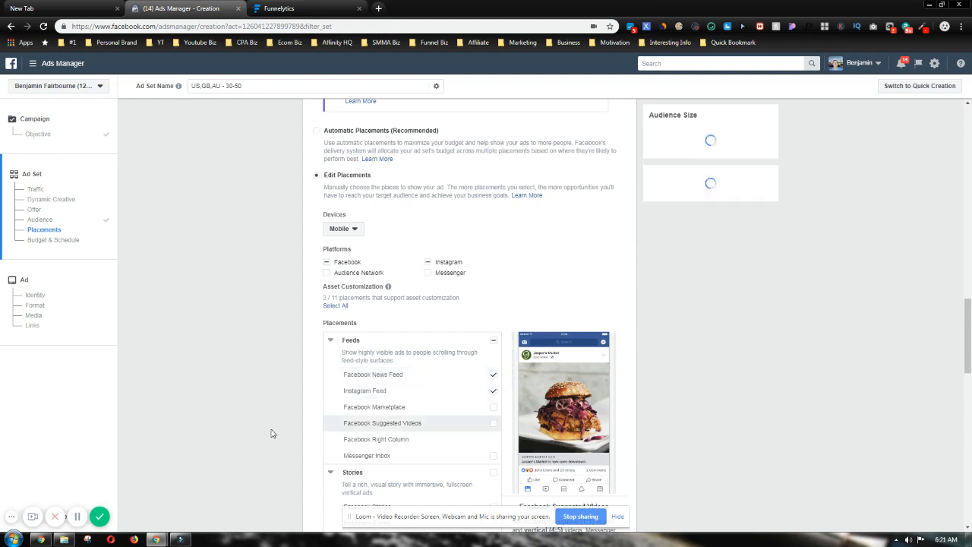
{"action": "scroll", "coordinate": [147, 440], "scroll_direction": "down", "scroll_amount": 4}
{"action": "left_click", "coordinate": [494, 355]}
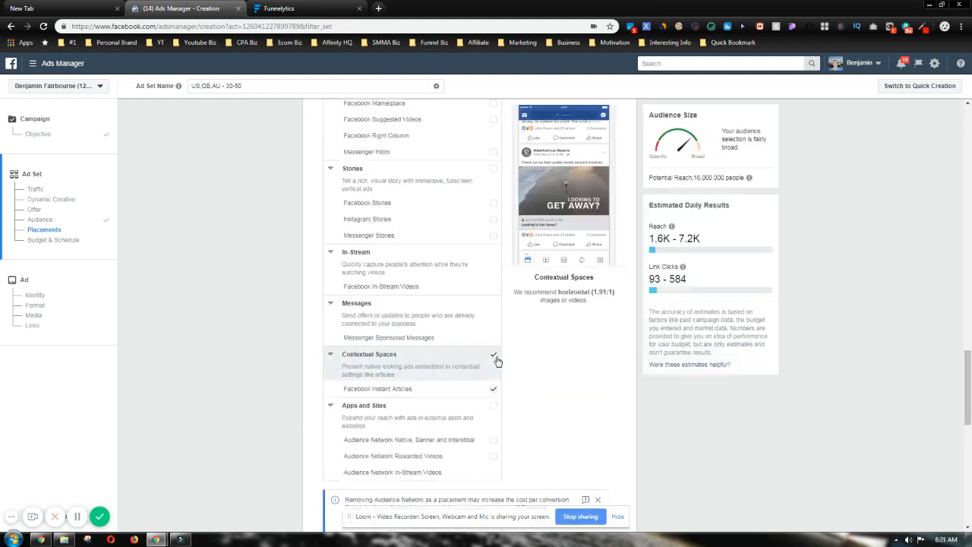
{"action": "scroll", "coordinate": [539, 445], "scroll_direction": "up", "scroll_amount": 2}
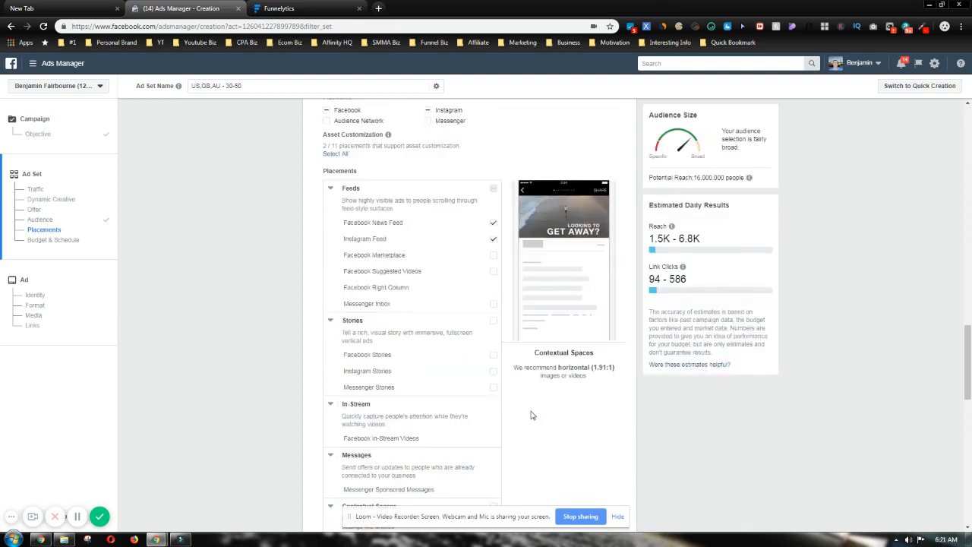
{"action": "scroll", "coordinate": [532, 413], "scroll_direction": "up", "scroll_amount": 1}
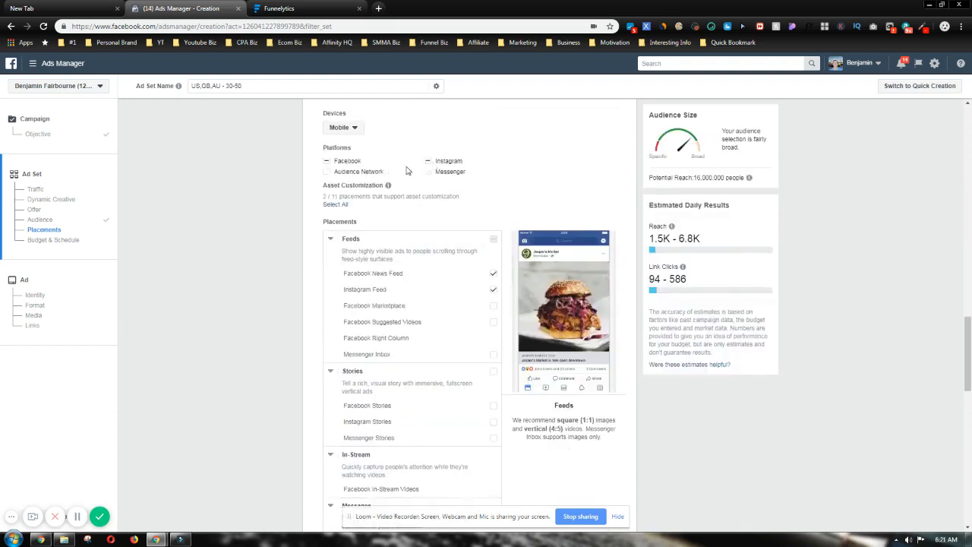
Limit delivery to devices connected to Wi-Fi and review the specific mobile device and operating system options.
{"action": "scroll", "coordinate": [546, 373], "scroll_direction": "down", "scroll_amount": 4}
{"action": "scroll", "coordinate": [546, 373], "scroll_direction": "down", "scroll_amount": 2}
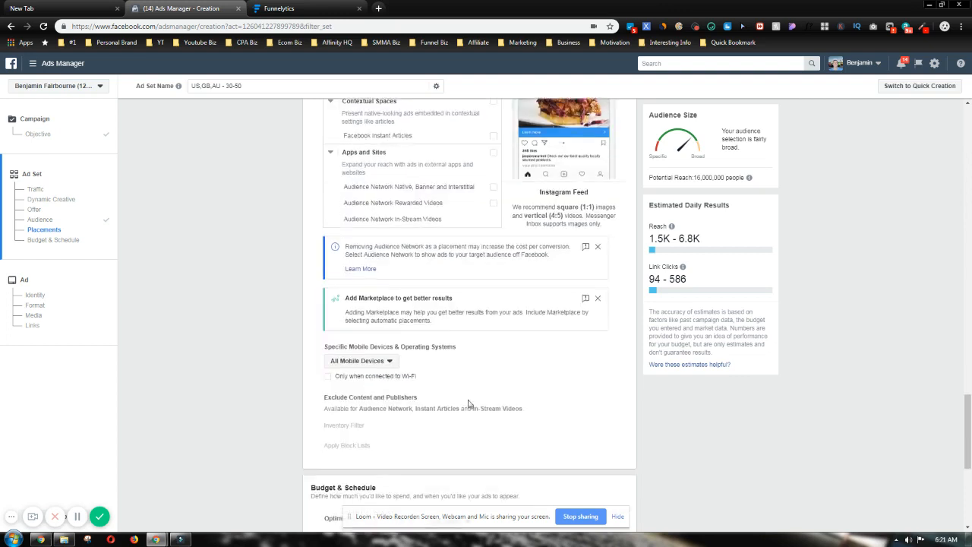
{"action": "left_click", "coordinate": [330, 377]}
{"action": "left_click", "coordinate": [391, 362]}
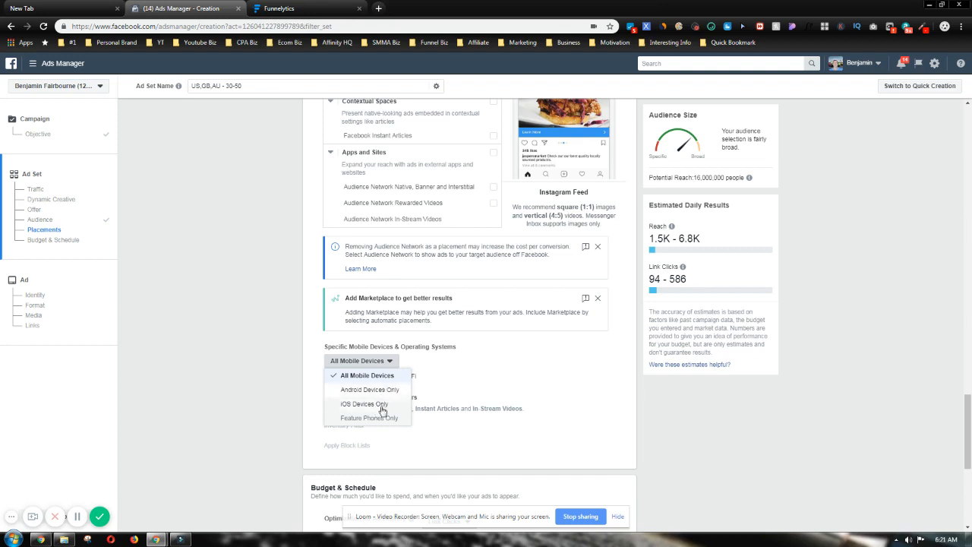
{"action": "left_click", "coordinate": [389, 363]}
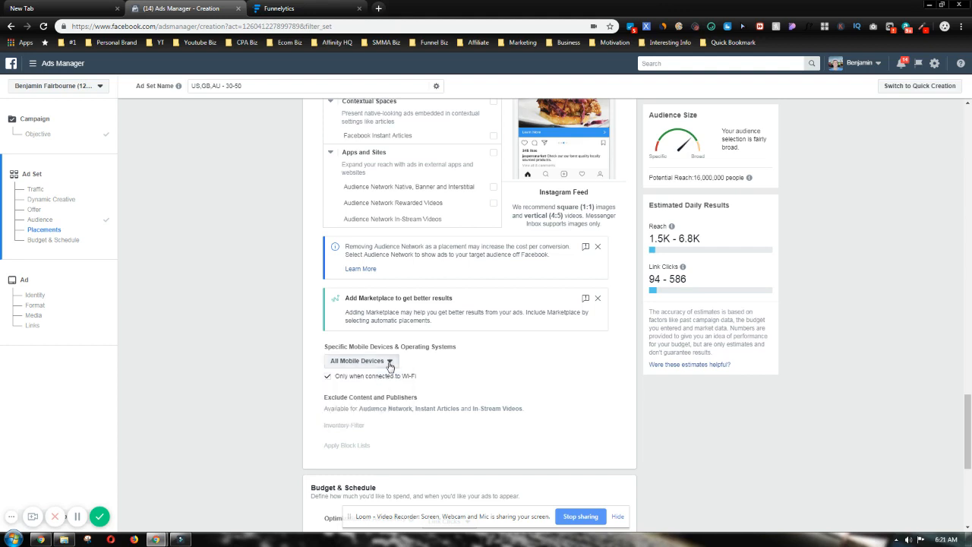
{"action": "left_click", "coordinate": [388, 363]}
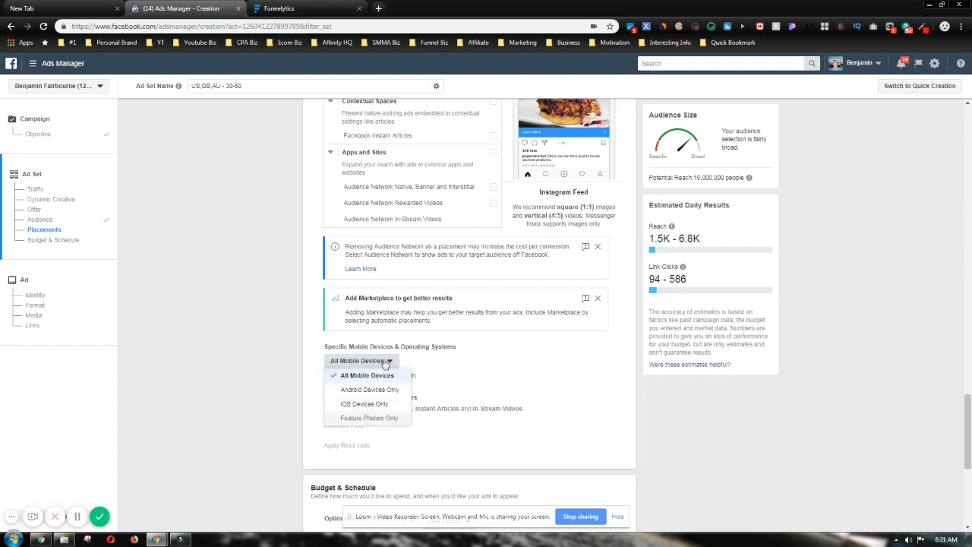
{"action": "left_click", "coordinate": [385, 363]}
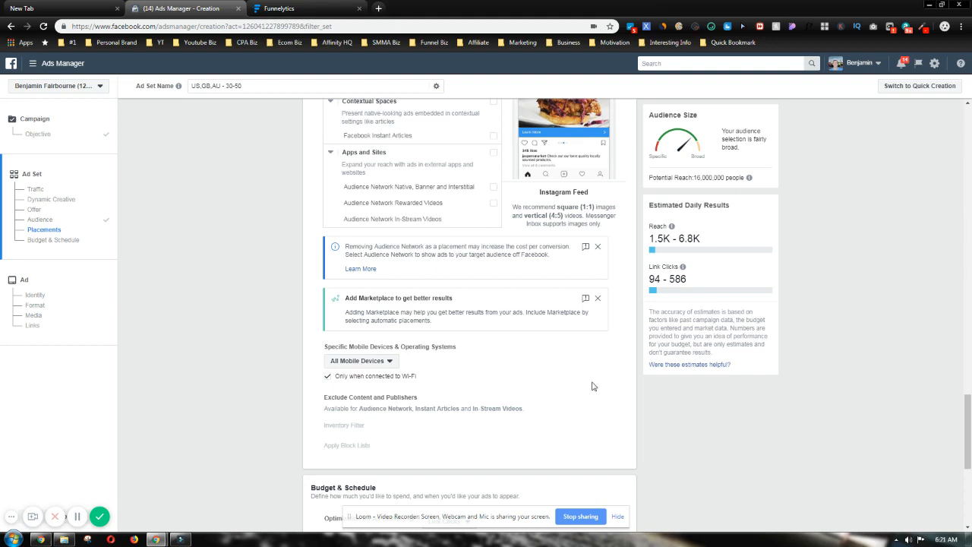
Review the available budget types in the Budget & Schedule section.
{"action": "scroll", "coordinate": [685, 391], "scroll_direction": "down", "scroll_amount": 1}
{"action": "scroll", "coordinate": [763, 448], "scroll_direction": "down", "scroll_amount": 4}
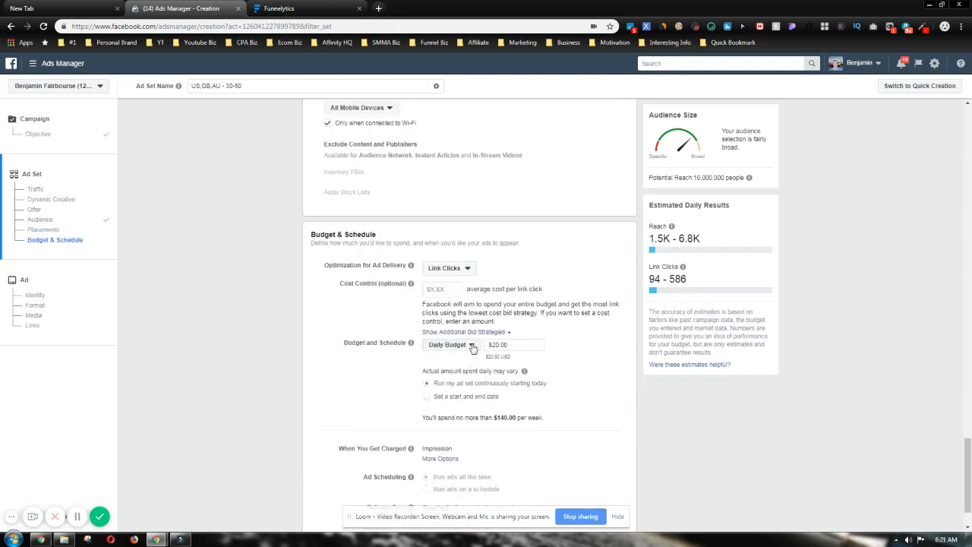
{"action": "left_click", "coordinate": [470, 345]}
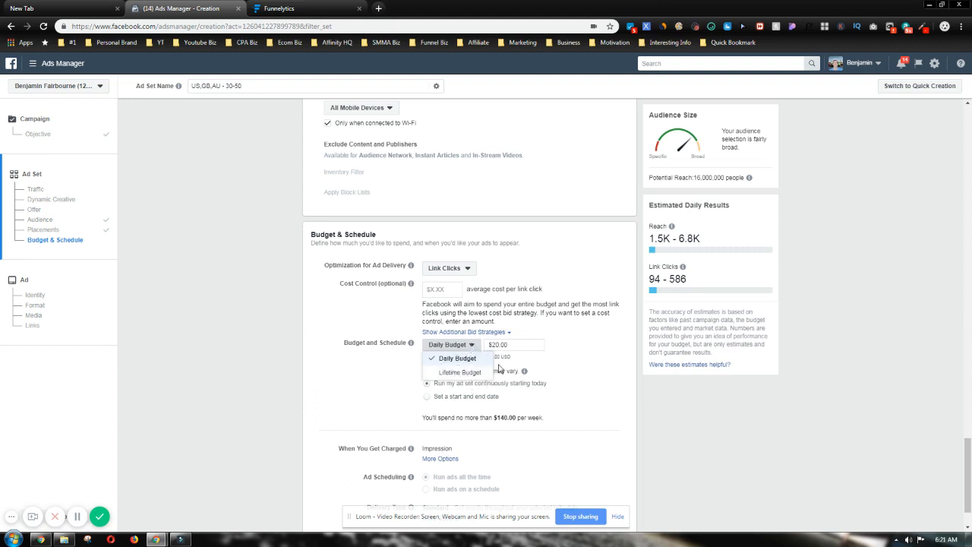
{"action": "left_click", "coordinate": [472, 346]}
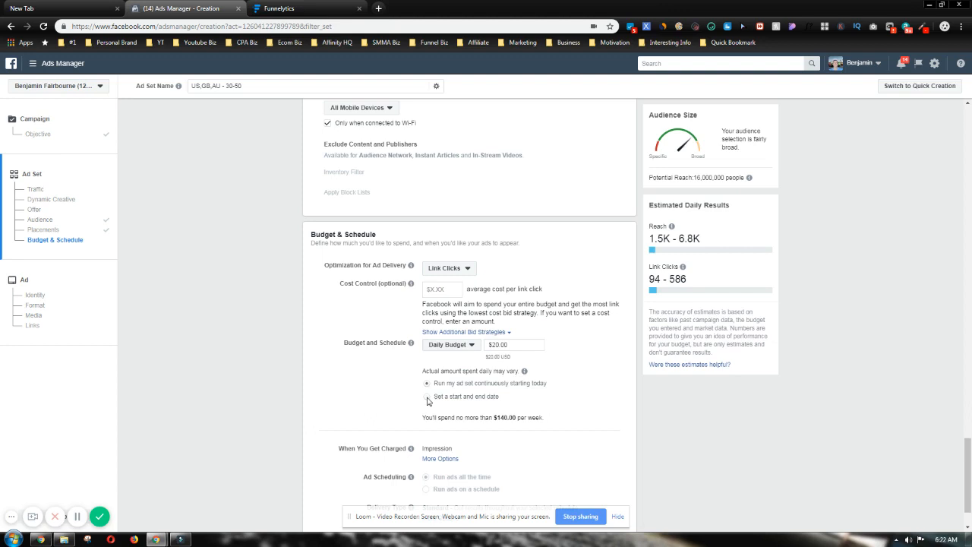
Set the optional cost control to an average of $5.00 per link click.
{"action": "left_click", "coordinate": [448, 293]}
{"action": "left_click", "coordinate": [393, 304]}
{"action": "left_click", "coordinate": [448, 291]}
{"action": "type", "text": "5"}
{"action": "left_click", "coordinate": [425, 304]}
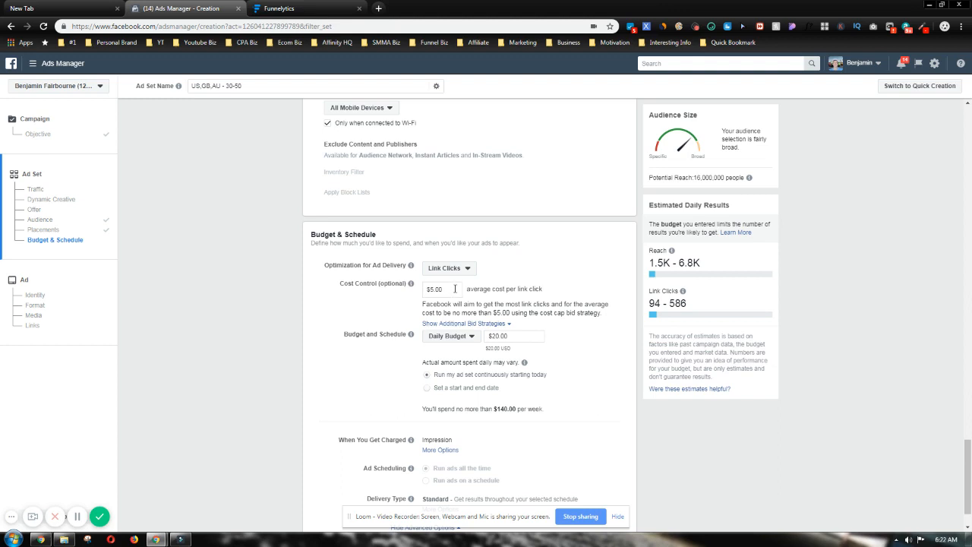
Clear the cost control amount.
{"action": "left_click_drag", "start_coordinate": [453, 288], "coordinate": [430, 289]}
{"action": "key", "text": "BackSpace"}
{"action": "left_click", "coordinate": [372, 314]}
Give the ad set a start and end date and set the start time to 12:00 AM.
{"action": "left_click", "coordinate": [426, 396]}
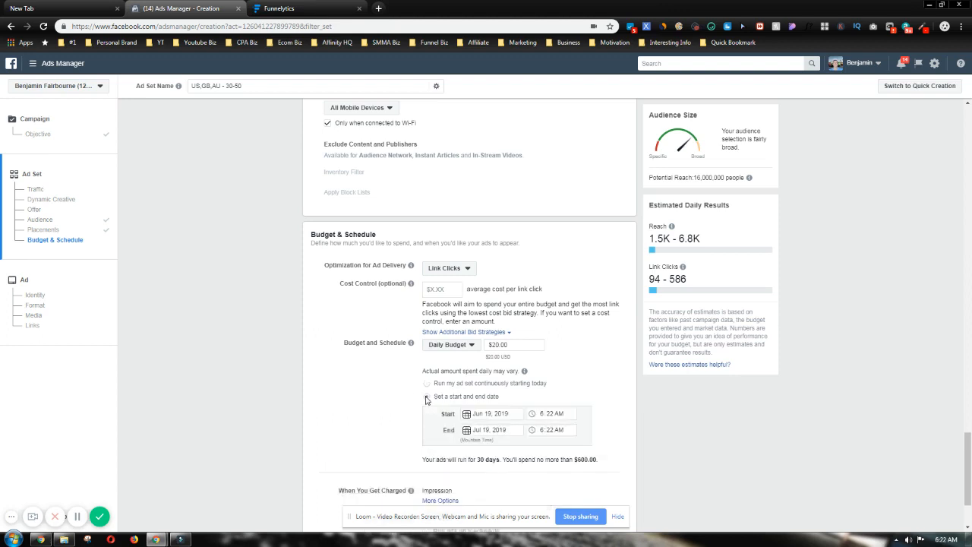
{"action": "left_click", "coordinate": [542, 417]}
{"action": "left_click", "coordinate": [532, 418]}
{"action": "left_click", "coordinate": [560, 417]}
{"action": "left_click", "coordinate": [551, 417]}
{"action": "left_click", "coordinate": [543, 417]}
{"action": "key", "text": "Up"}
{"action": "key", "text": "Down"}
{"action": "left_click", "coordinate": [560, 417]}
{"action": "left_click", "coordinate": [543, 417]}
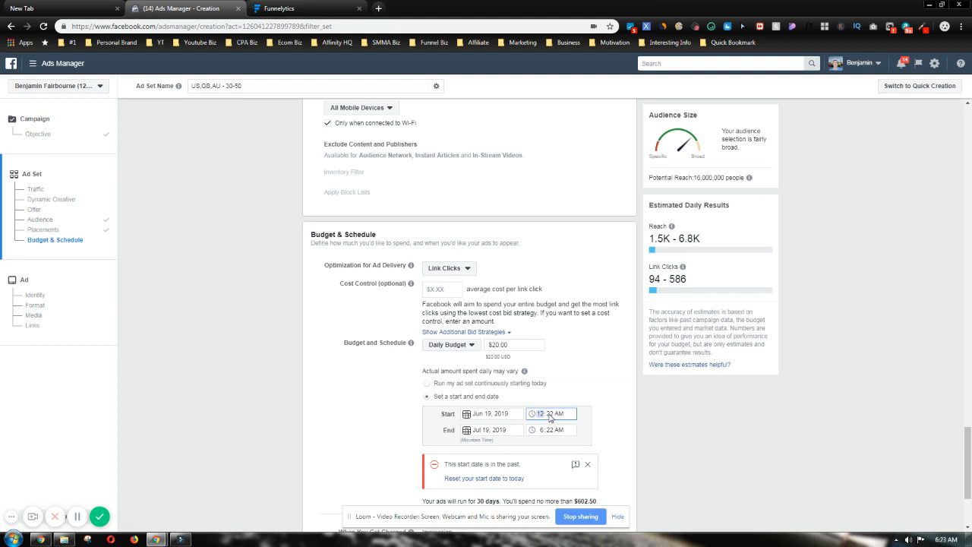
{"action": "left_click", "coordinate": [550, 415]}
{"action": "key", "text": "Down"}
Change when the ad set gets charged to Link Click (CPC).
{"action": "scroll", "coordinate": [401, 364], "scroll_direction": "down", "scroll_amount": 2}
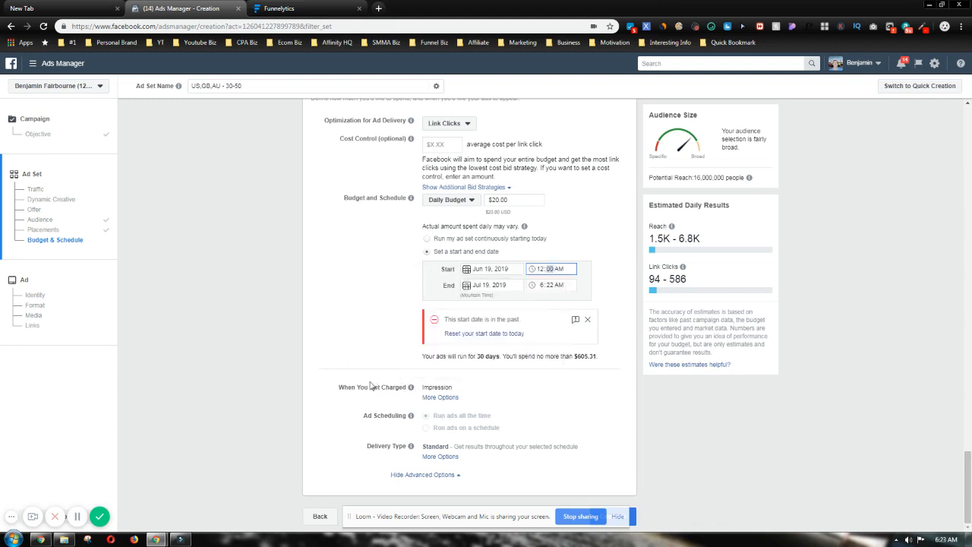
{"action": "left_click", "coordinate": [441, 398]}
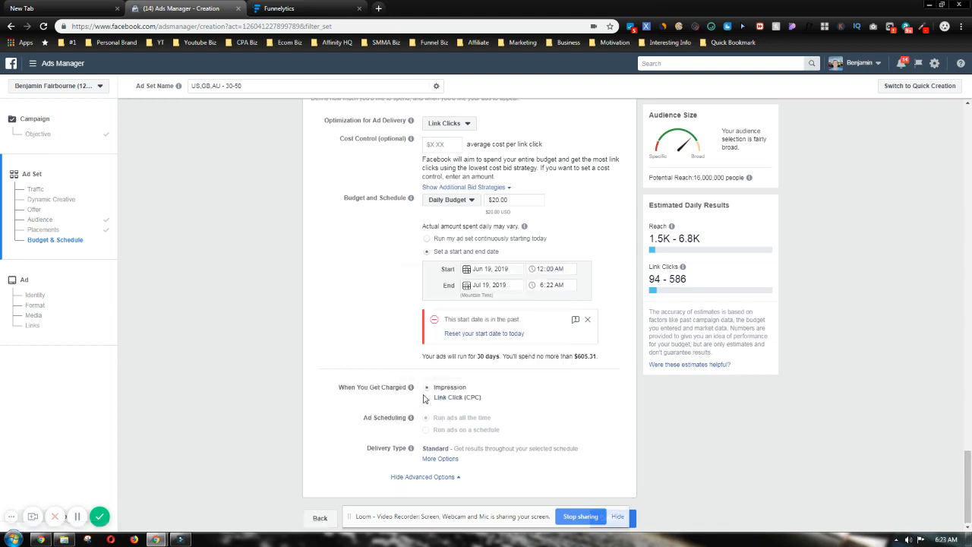
{"action": "left_click", "coordinate": [427, 398]}
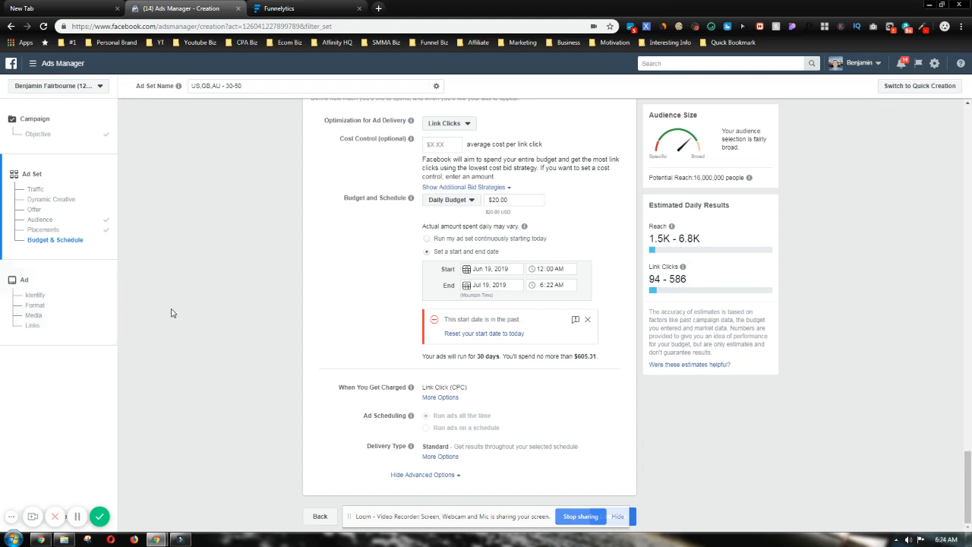
{"action": "scroll", "coordinate": [205, 330], "scroll_direction": "up", "scroll_amount": 5}
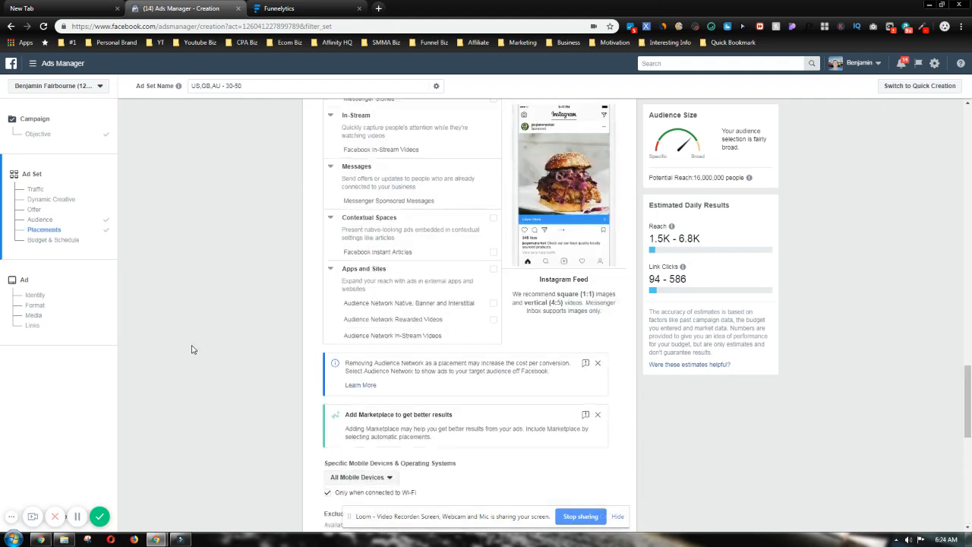
{"action": "scroll", "coordinate": [191, 349], "scroll_direction": "up", "scroll_amount": 8}
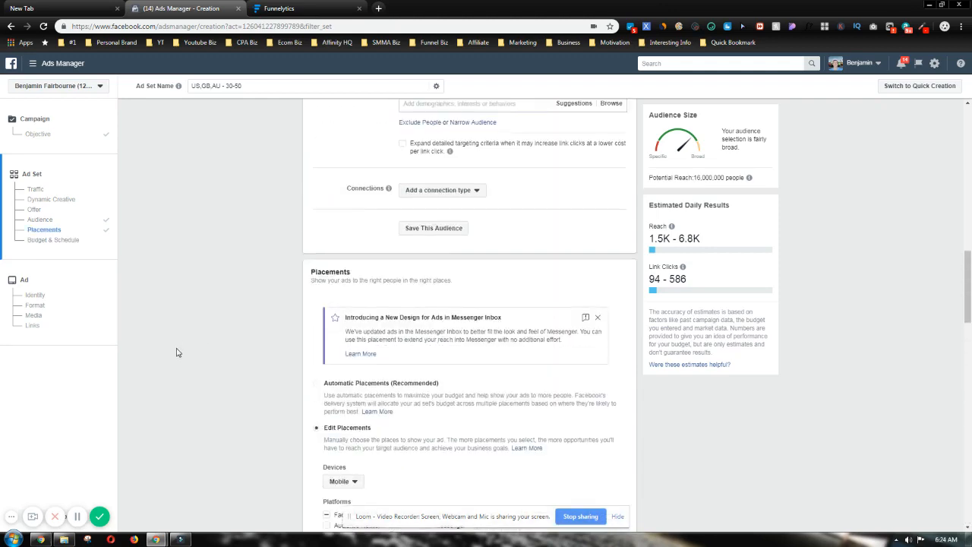
{"action": "scroll", "coordinate": [176, 352], "scroll_direction": "up", "scroll_amount": 5}
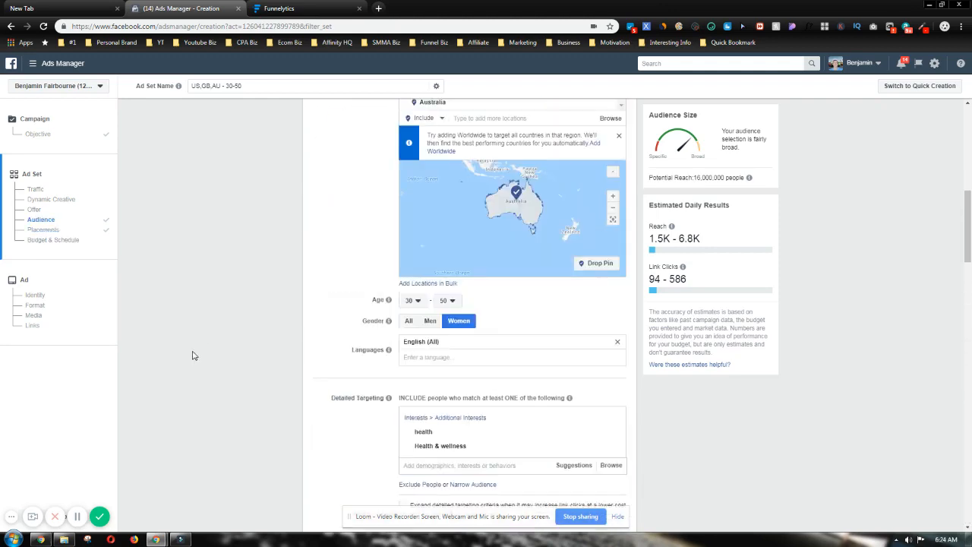
{"action": "scroll", "coordinate": [194, 352], "scroll_direction": "up", "scroll_amount": 6}
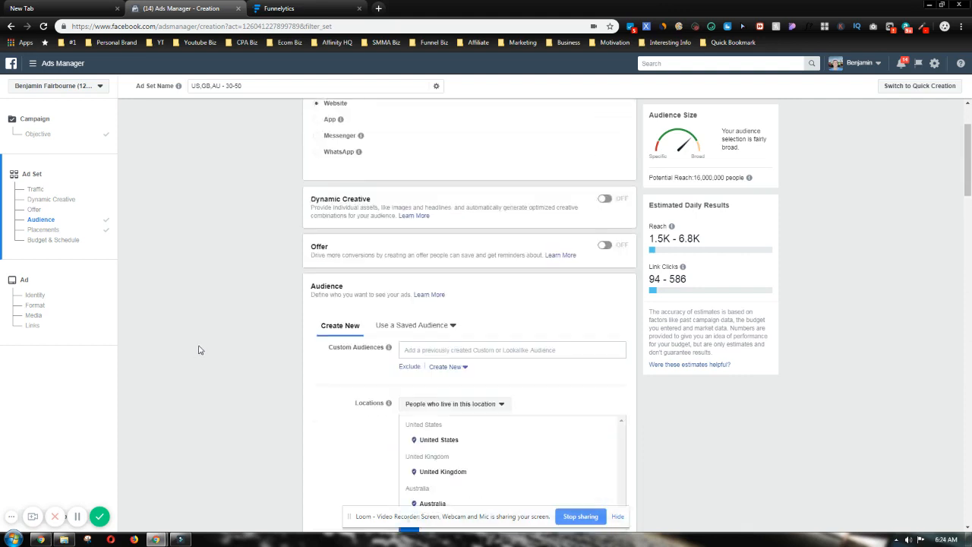
{"action": "scroll", "coordinate": [201, 346], "scroll_direction": "up", "scroll_amount": 2}
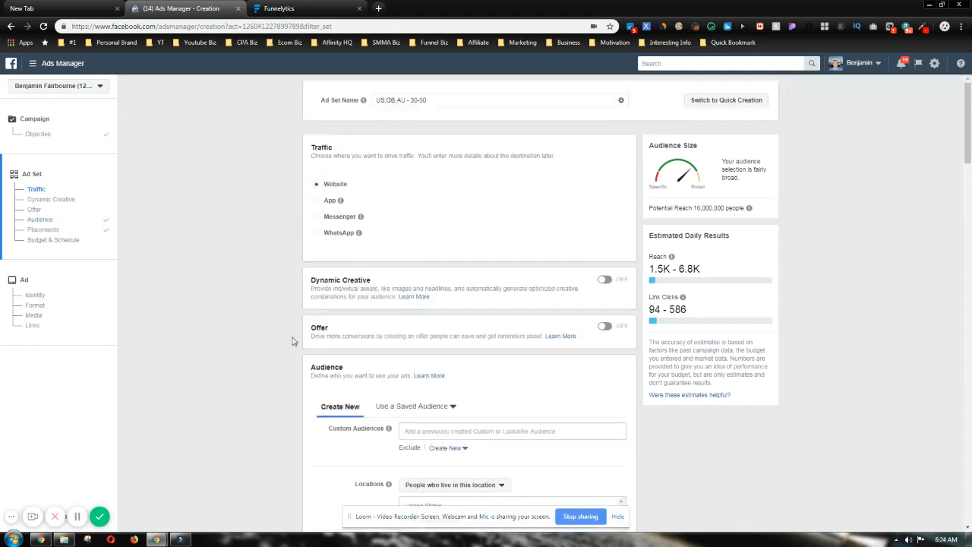
Switch to Funnelytics and place a Facebook traffic source on the canvas with an Instagram source below it.
{"action": "left_click", "coordinate": [311, 7]}
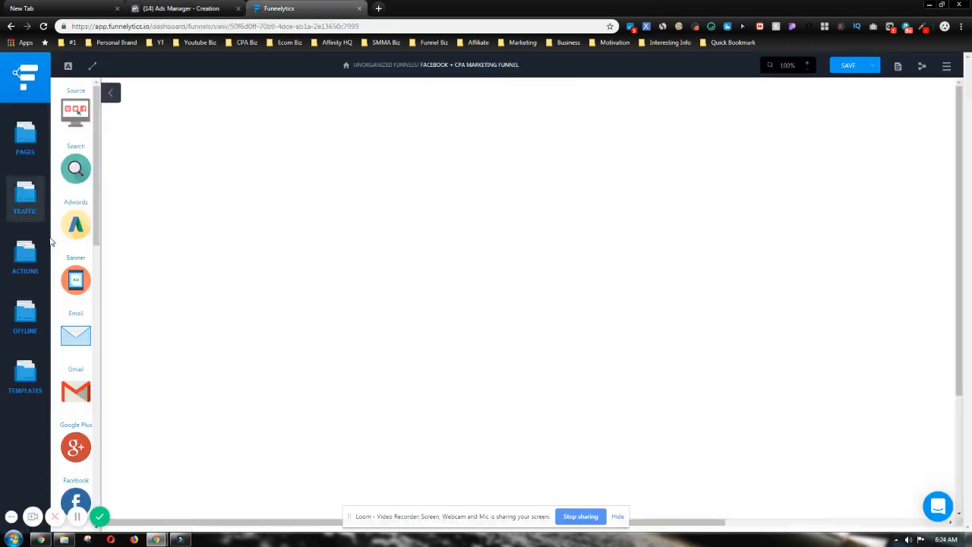
{"action": "scroll", "coordinate": [76, 246], "scroll_direction": "down", "scroll_amount": 3}
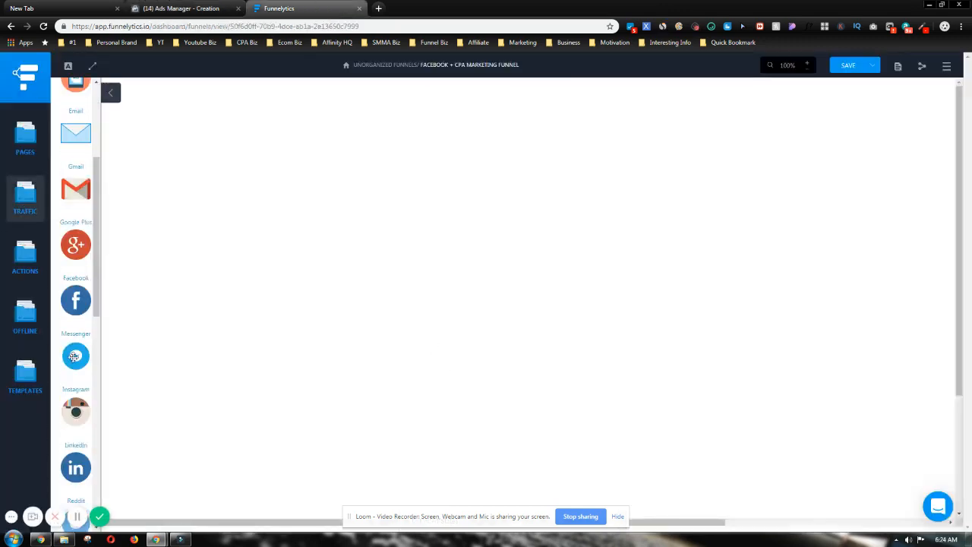
{"action": "left_click_drag", "start_coordinate": [75, 300], "coordinate": [199, 113]}
{"action": "left_click_drag", "start_coordinate": [95, 410], "coordinate": [195, 180]}
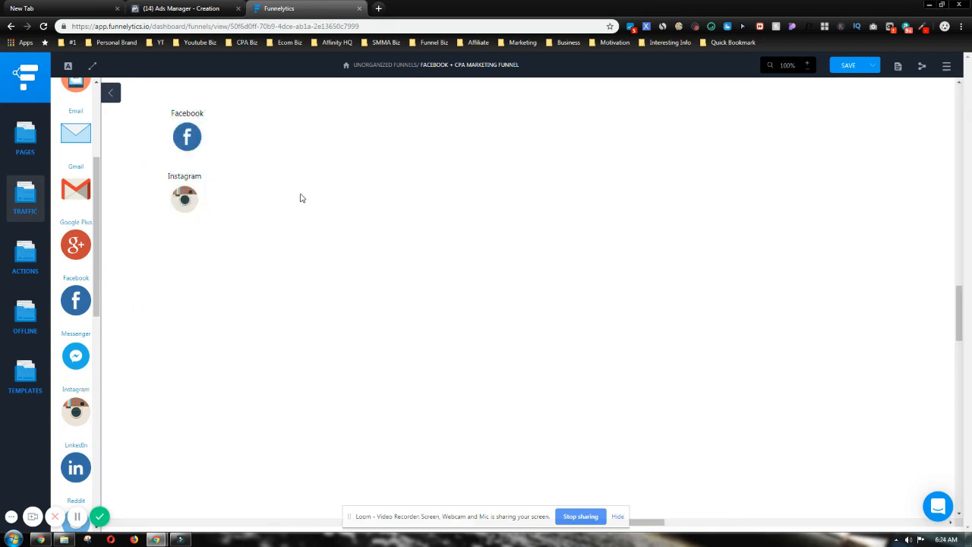
Return to Facebook Ads Manager and review the Optimization for Ad Delivery options in the Budget & Schedule section.
{"action": "left_click", "coordinate": [181, 8]}
{"action": "scroll", "coordinate": [254, 357], "scroll_direction": "down", "scroll_amount": 10}
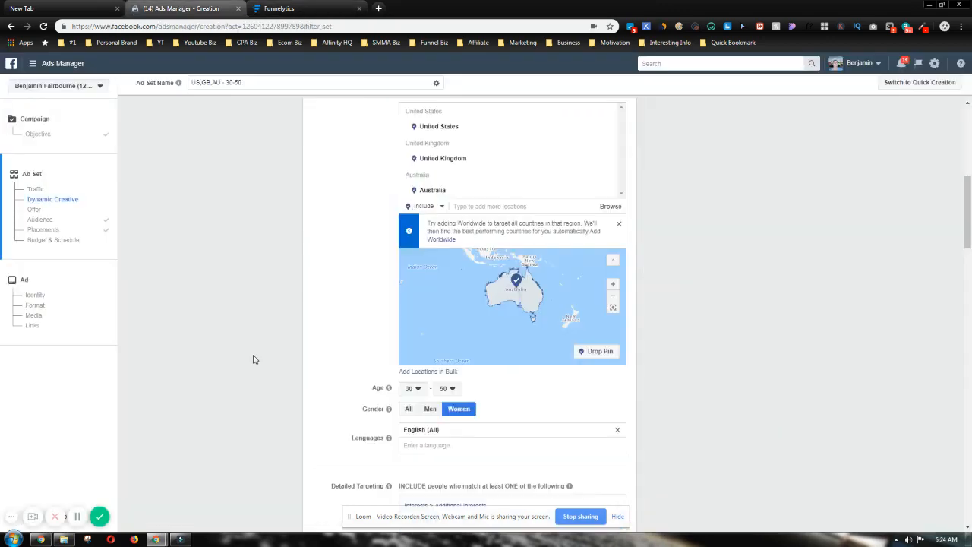
{"action": "scroll", "coordinate": [255, 354], "scroll_direction": "down", "scroll_amount": 10}
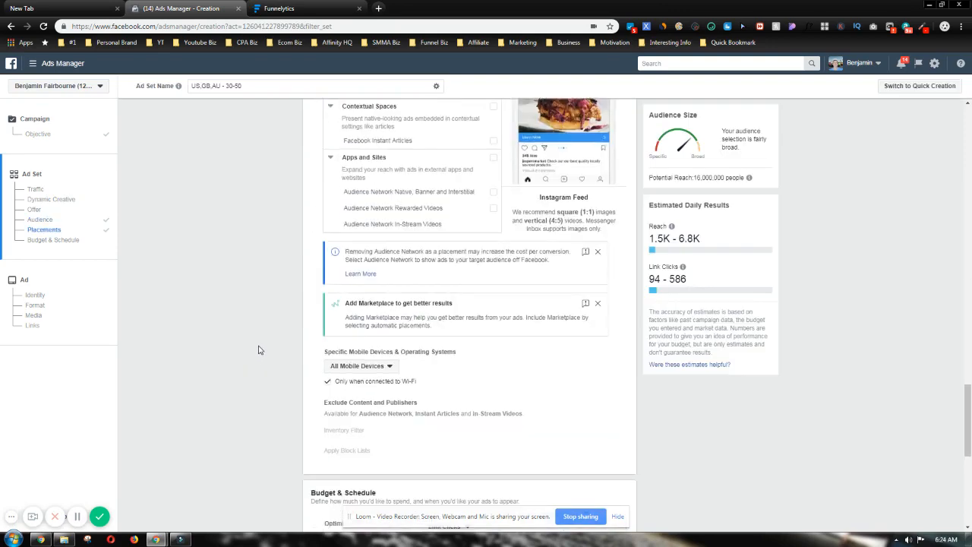
{"action": "scroll", "coordinate": [261, 347], "scroll_direction": "down", "scroll_amount": 4}
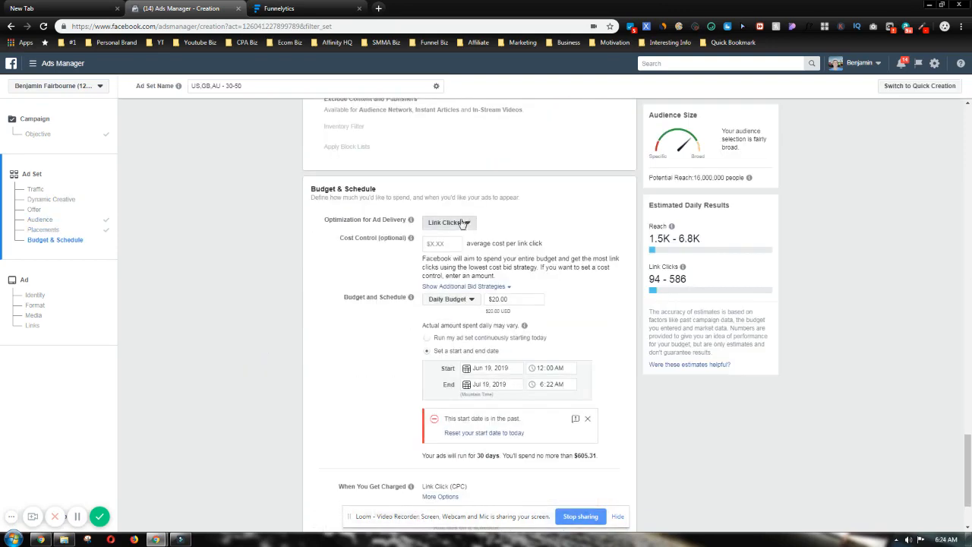
{"action": "left_click", "coordinate": [459, 222]}
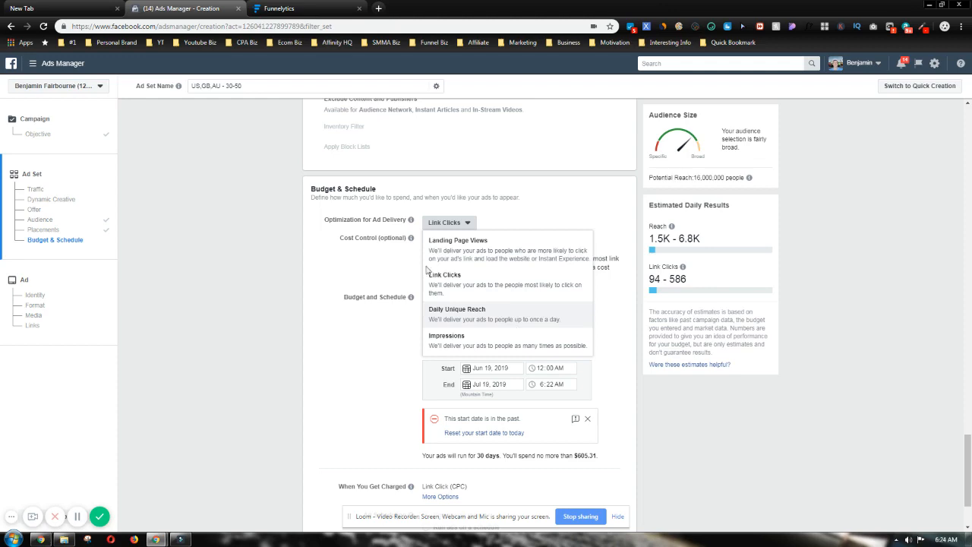
{"action": "left_click", "coordinate": [466, 223]}
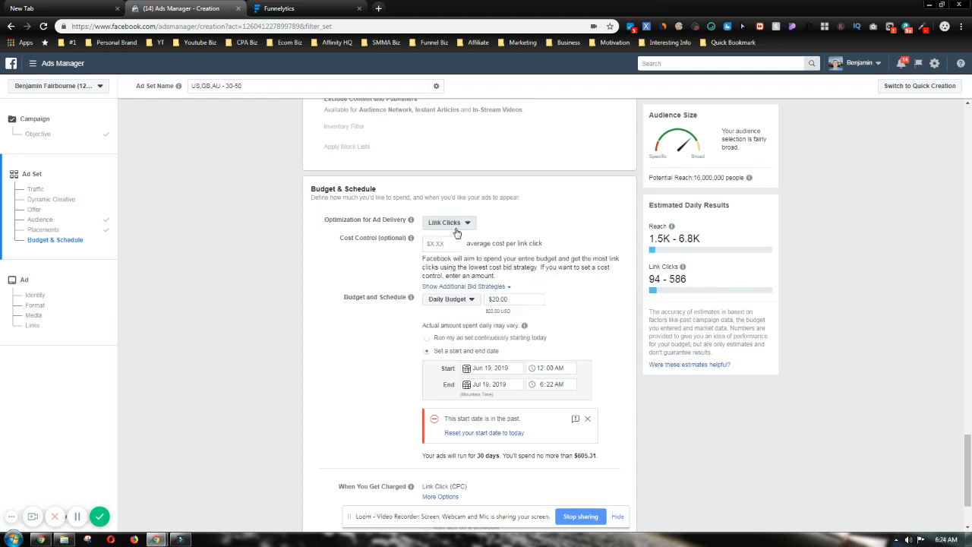
Review the ad set's feed, stories and in-stream placements along with its budget and schedule settings.
{"action": "scroll", "coordinate": [237, 426], "scroll_direction": "up", "scroll_amount": 10}
{"action": "scroll", "coordinate": [233, 449], "scroll_direction": "up", "scroll_amount": 2}
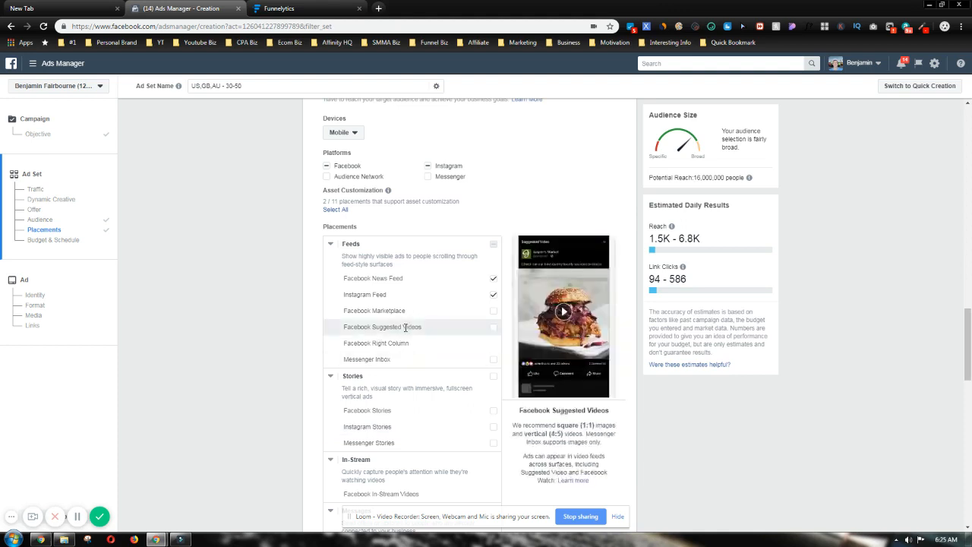
{"action": "scroll", "coordinate": [386, 359], "scroll_direction": "down", "scroll_amount": 1}
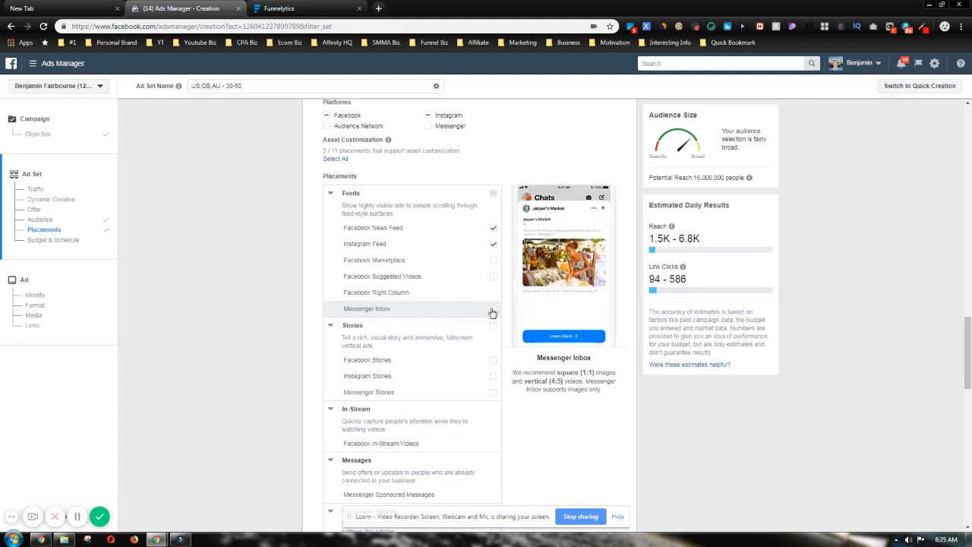
{"action": "scroll", "coordinate": [214, 309], "scroll_direction": "up", "scroll_amount": 8}
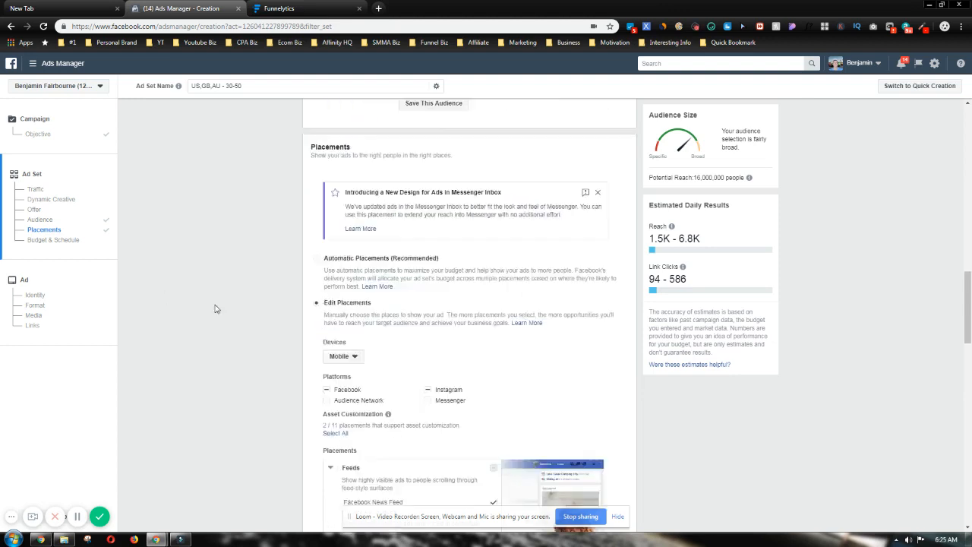
{"action": "scroll", "coordinate": [292, 311], "scroll_direction": "down", "scroll_amount": 8}
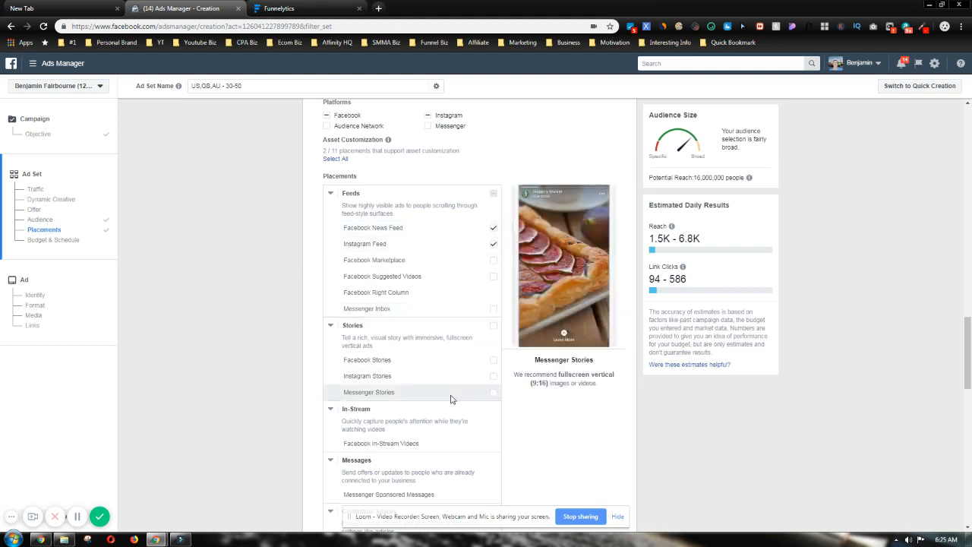
{"action": "scroll", "coordinate": [455, 392], "scroll_direction": "down", "scroll_amount": 3}
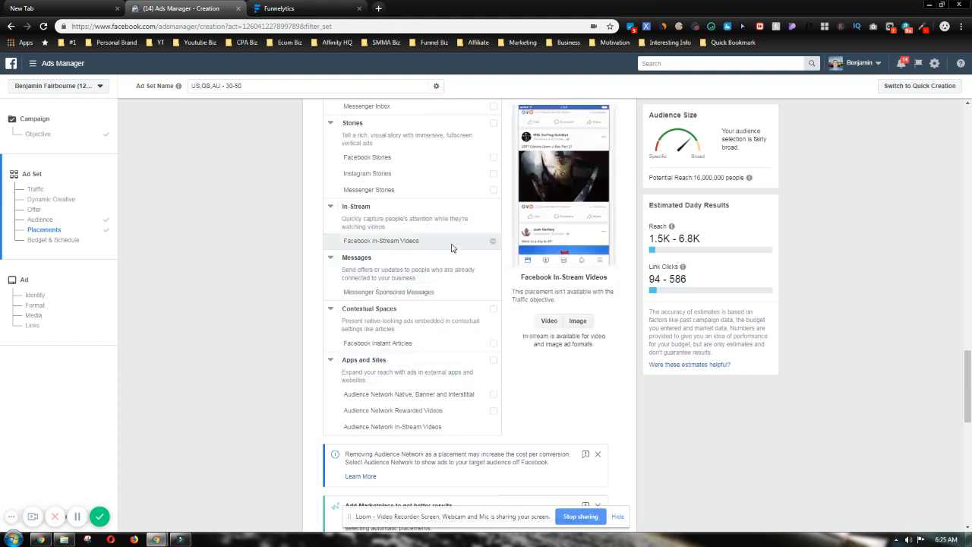
{"action": "scroll", "coordinate": [122, 362], "scroll_direction": "up", "scroll_amount": 2}
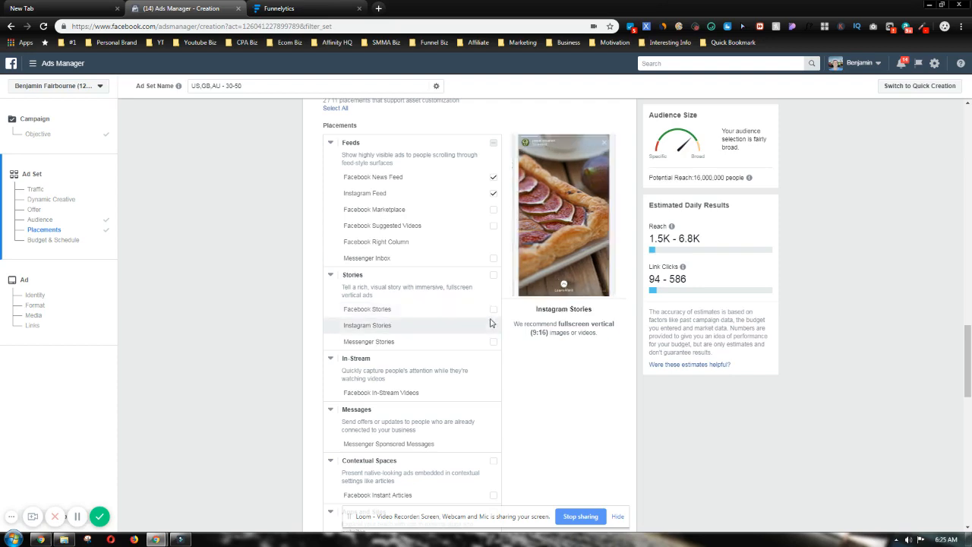
{"action": "scroll", "coordinate": [647, 418], "scroll_direction": "down", "scroll_amount": 5}
{"action": "scroll", "coordinate": [651, 423], "scroll_direction": "down", "scroll_amount": 5}
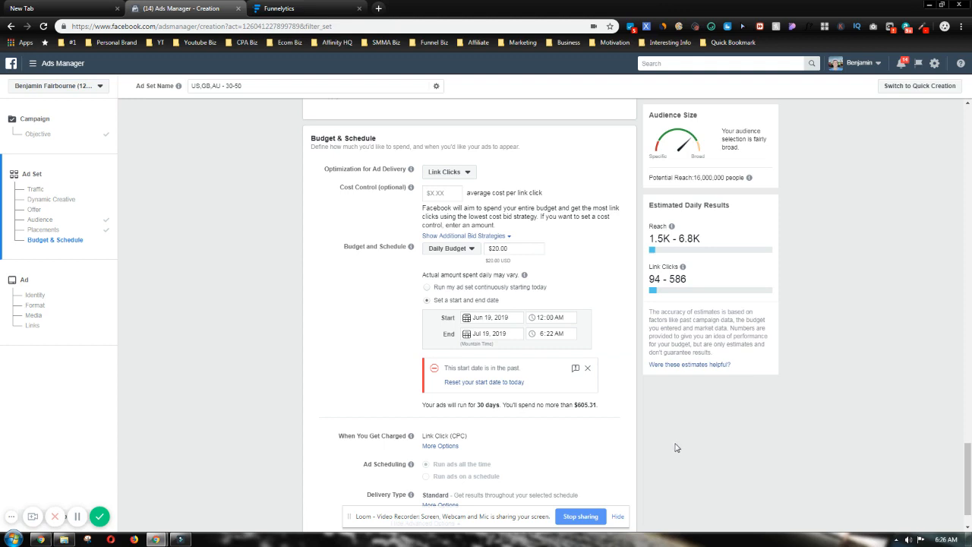
{"action": "scroll", "coordinate": [687, 454], "scroll_direction": "down", "scroll_amount": 1}
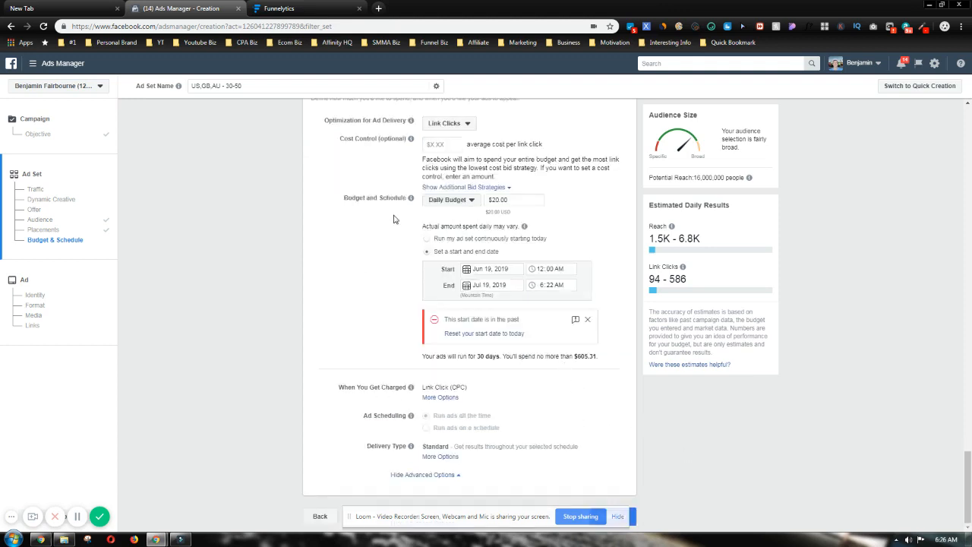
Switch to Funnelytics, align the Instagram source under Facebook and place an Opt In page beside them on the canvas.
{"action": "left_click", "coordinate": [300, 8]}
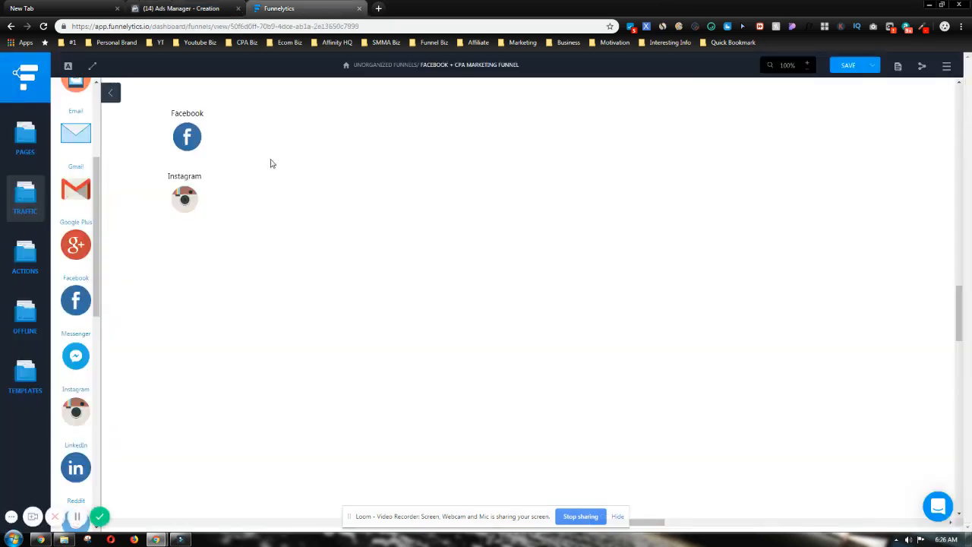
{"action": "left_click", "coordinate": [174, 196]}
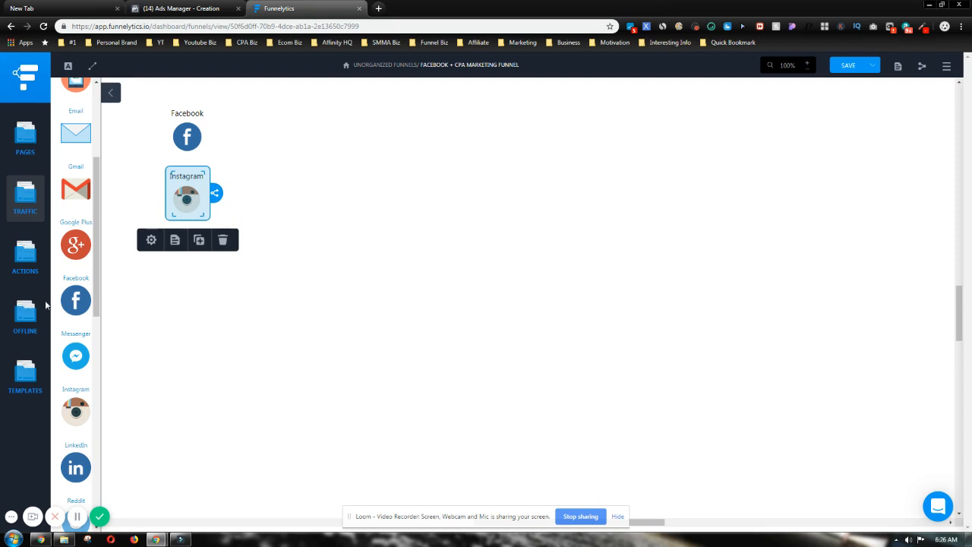
{"action": "left_click", "coordinate": [24, 144]}
{"action": "left_click", "coordinate": [172, 385]}
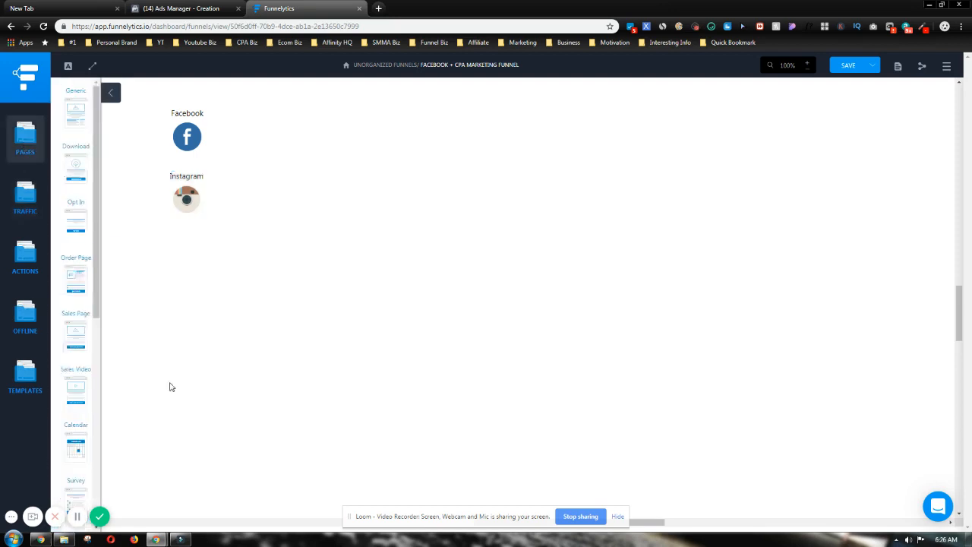
{"action": "left_click_drag", "start_coordinate": [73, 226], "coordinate": [350, 158]}
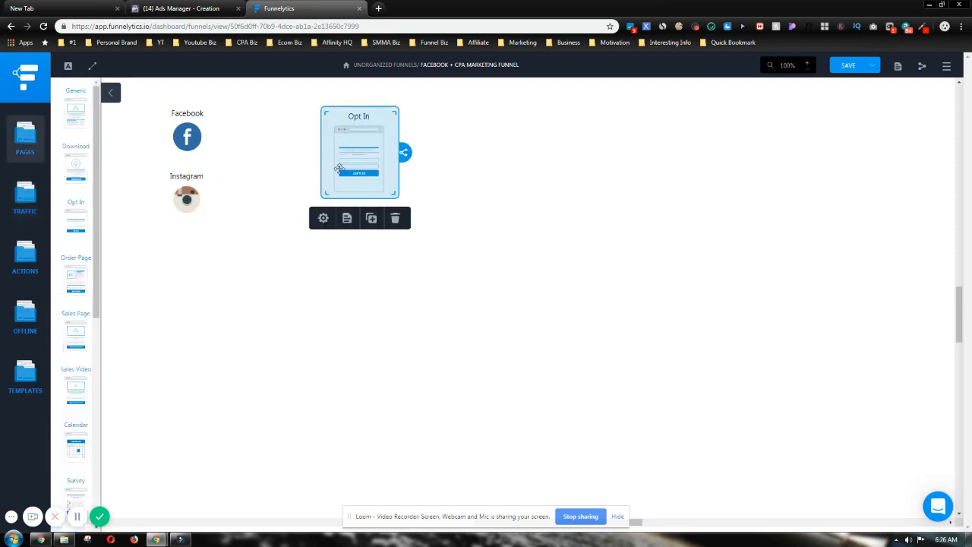
Label the Opt In page "Free Stuff Value Stacked" and nudge it slightly on the canvas.
{"action": "left_click", "coordinate": [322, 218]}
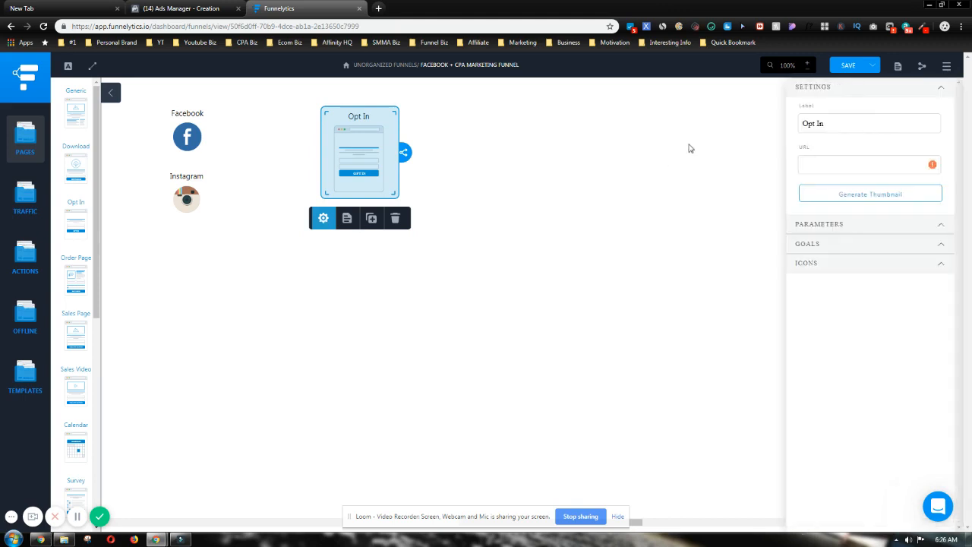
{"action": "triple_click", "coordinate": [820, 123]}
{"action": "type", "text": "F"}
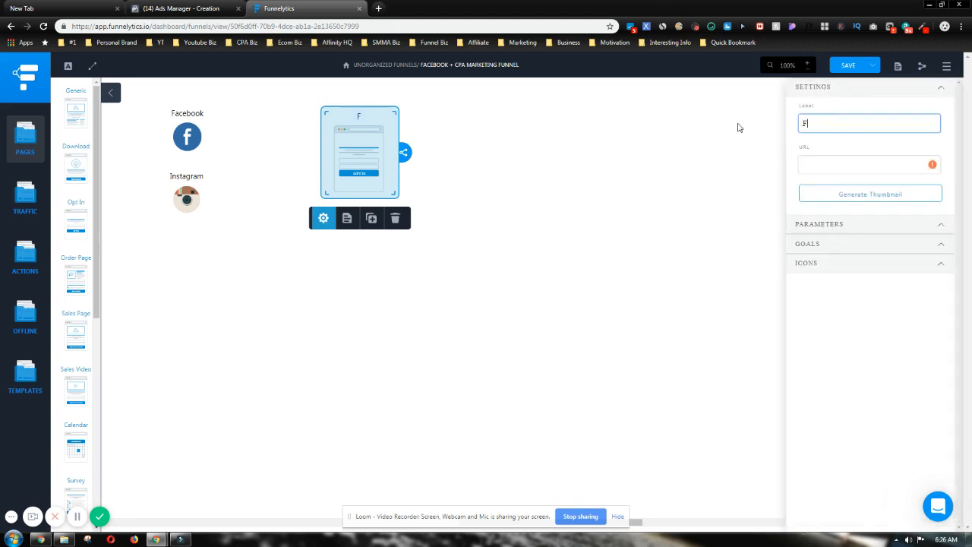
{"action": "type", "text": "ree"}
{"action": "type", "text": "Stuff Value Stack"}
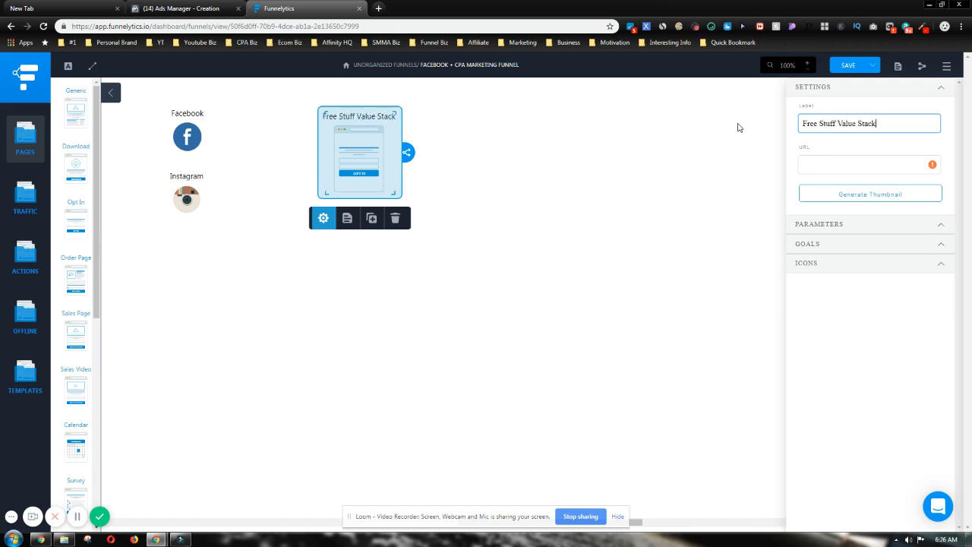
{"action": "type", "text": "ed"}
{"action": "left_click", "coordinate": [654, 225]}
{"action": "left_click_drag", "start_coordinate": [376, 180], "coordinate": [383, 177]}
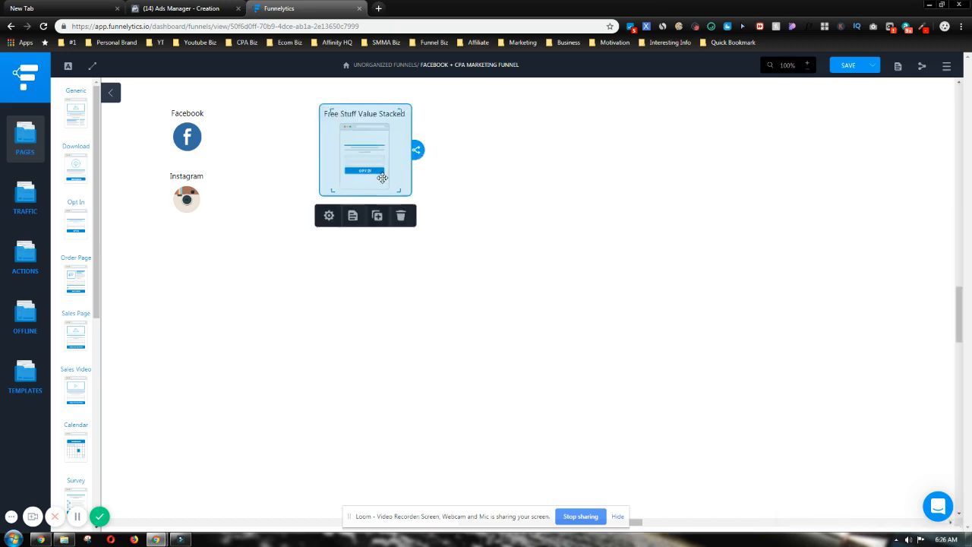
Connect the Facebook and Instagram sources to the "Free Stuff Value Stacked" page and move the page closer to them.
{"action": "left_click", "coordinate": [202, 135]}
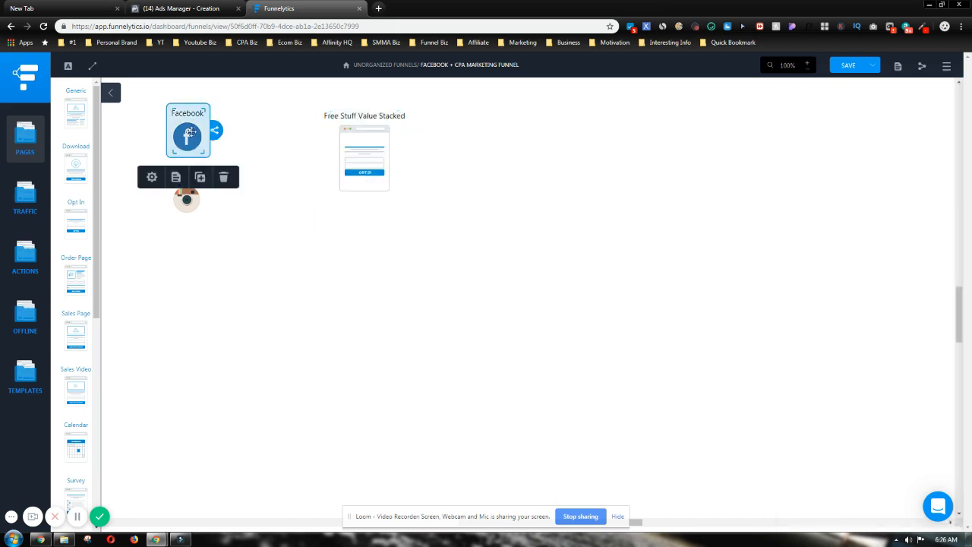
{"action": "left_click_drag", "start_coordinate": [215, 129], "coordinate": [342, 140]}
{"action": "left_click", "coordinate": [315, 220]}
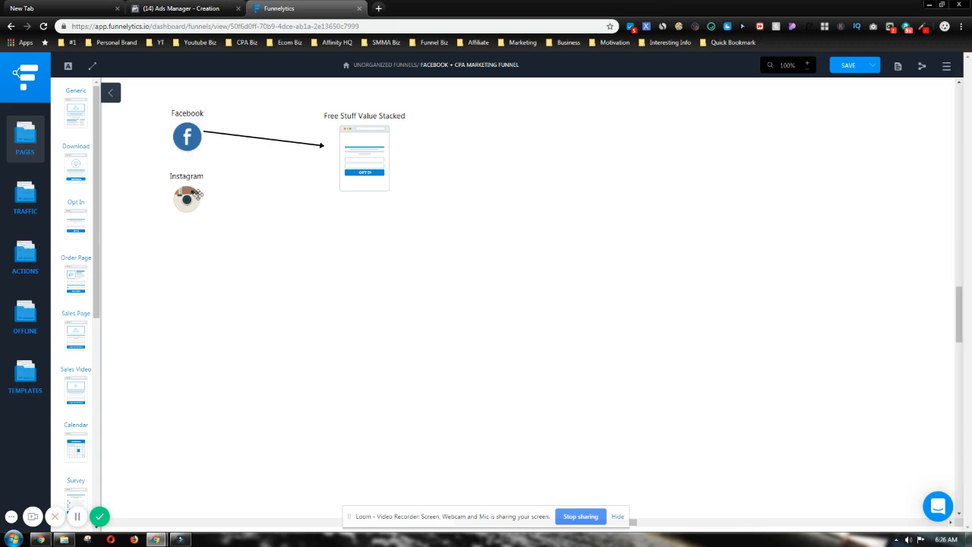
{"action": "left_click", "coordinate": [187, 196]}
{"action": "left_click_drag", "start_coordinate": [215, 192], "coordinate": [331, 168]}
{"action": "left_click", "coordinate": [373, 281]}
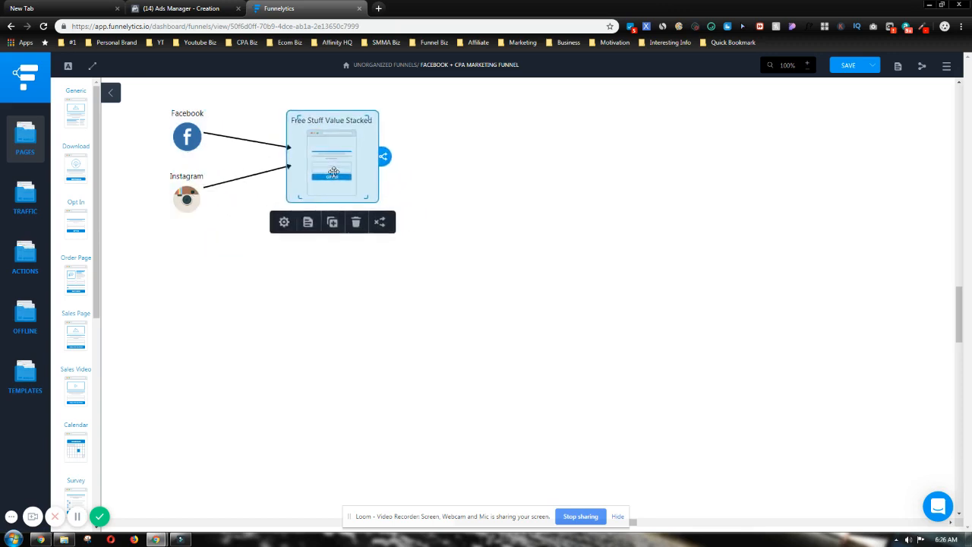
{"action": "left_click", "coordinate": [446, 183]}
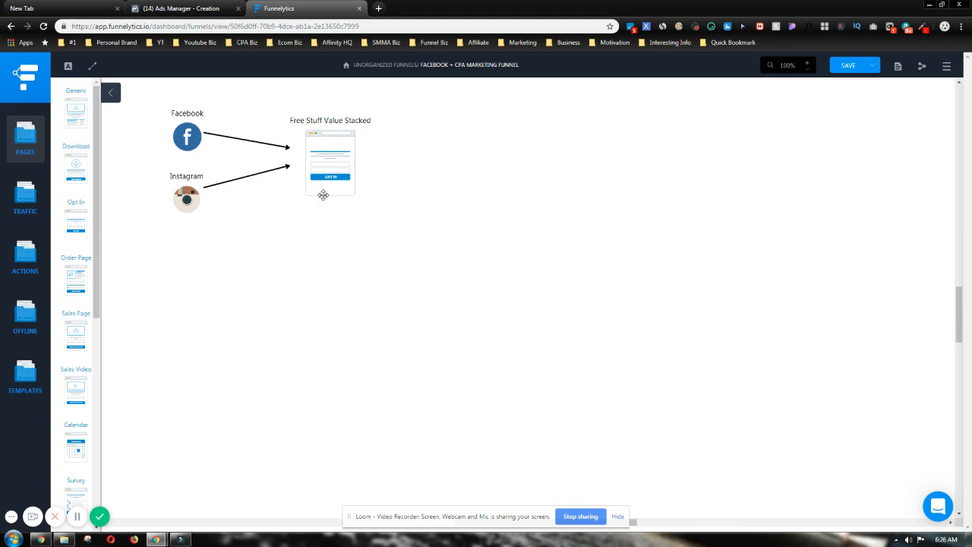
Place an Email traffic element below the "Free Stuff Value Stacked" page and connect the page to it.
{"action": "left_click", "coordinate": [29, 200]}
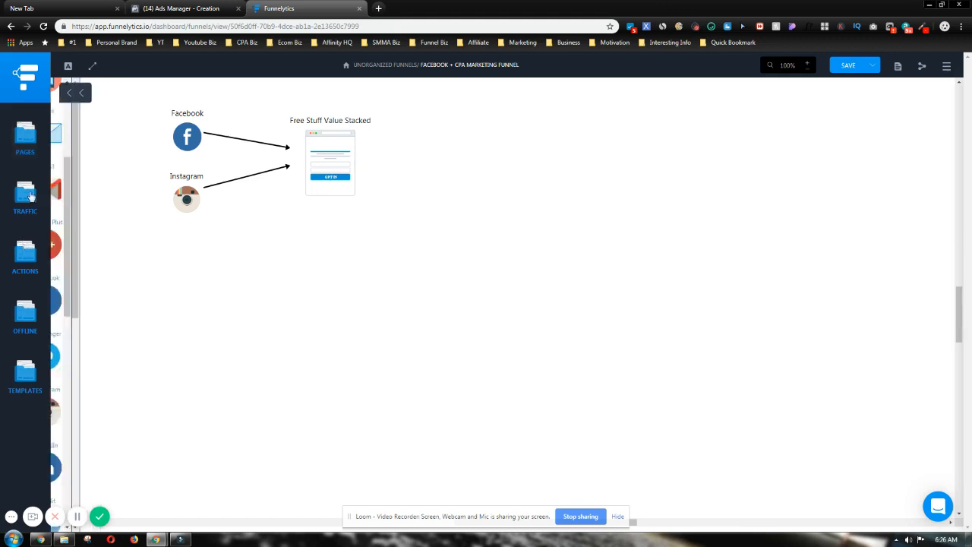
{"action": "left_click_drag", "start_coordinate": [78, 153], "coordinate": [326, 267]}
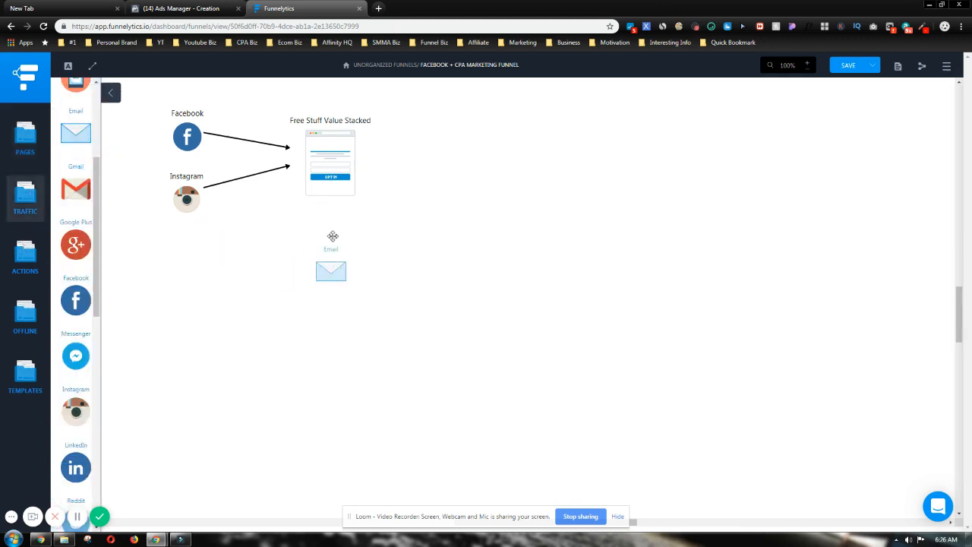
{"action": "left_click_drag", "start_coordinate": [387, 156], "coordinate": [336, 265]}
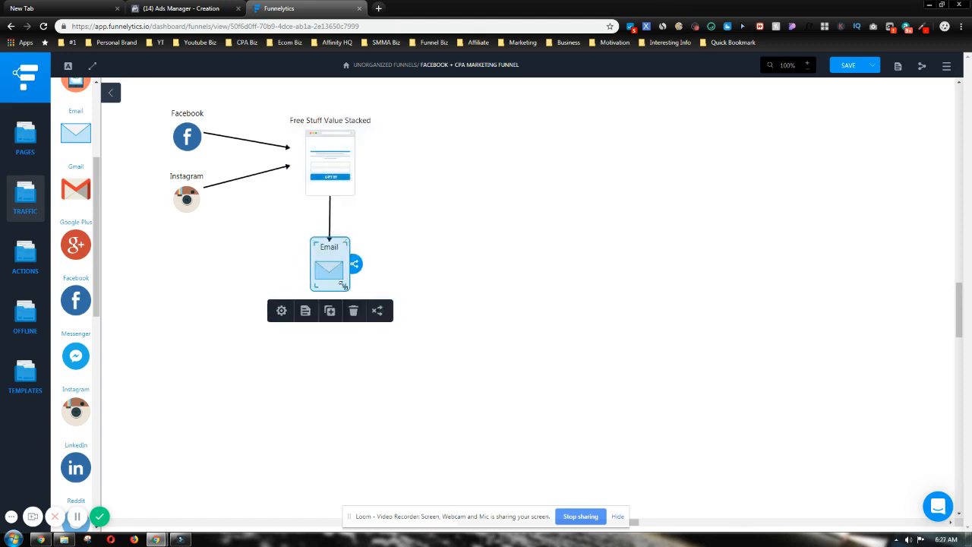
Duplicate the Email element eleven times to form a diagonal chain of emails.
{"action": "left_click", "coordinate": [332, 310]}
{"action": "left_click", "coordinate": [357, 326]}
{"action": "left_click", "coordinate": [372, 343]}
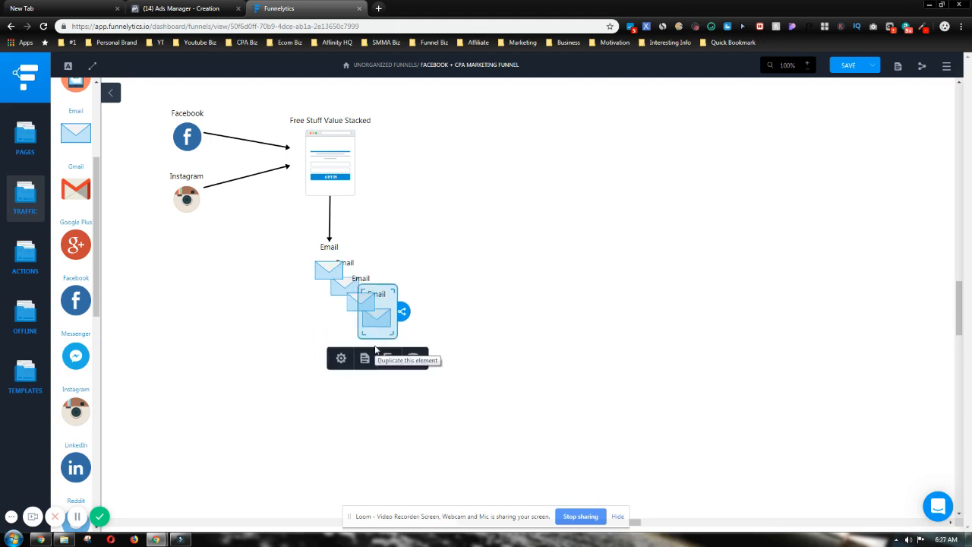
{"action": "left_click", "coordinate": [389, 358]}
{"action": "left_click", "coordinate": [407, 378]}
{"action": "left_click", "coordinate": [423, 392]}
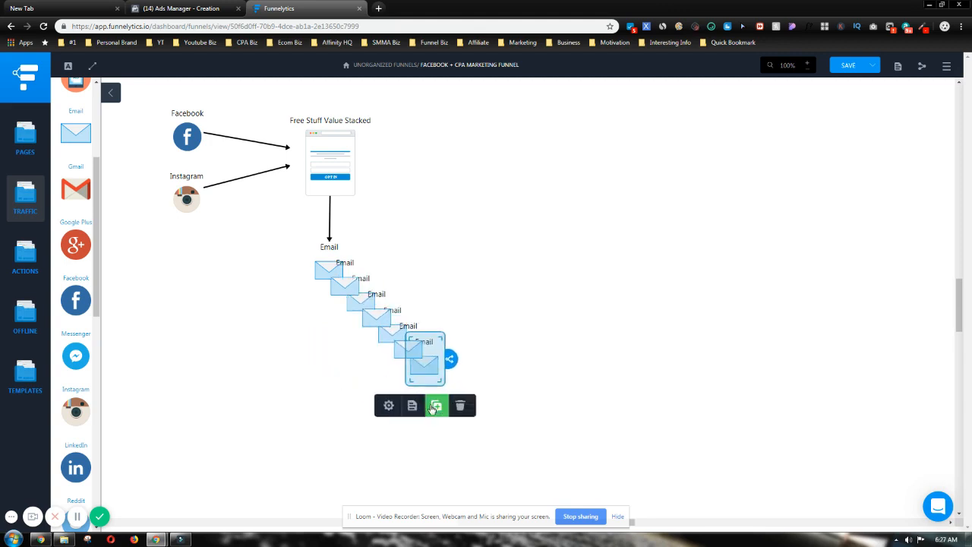
{"action": "left_click", "coordinate": [438, 408]}
{"action": "left_click", "coordinate": [450, 423]}
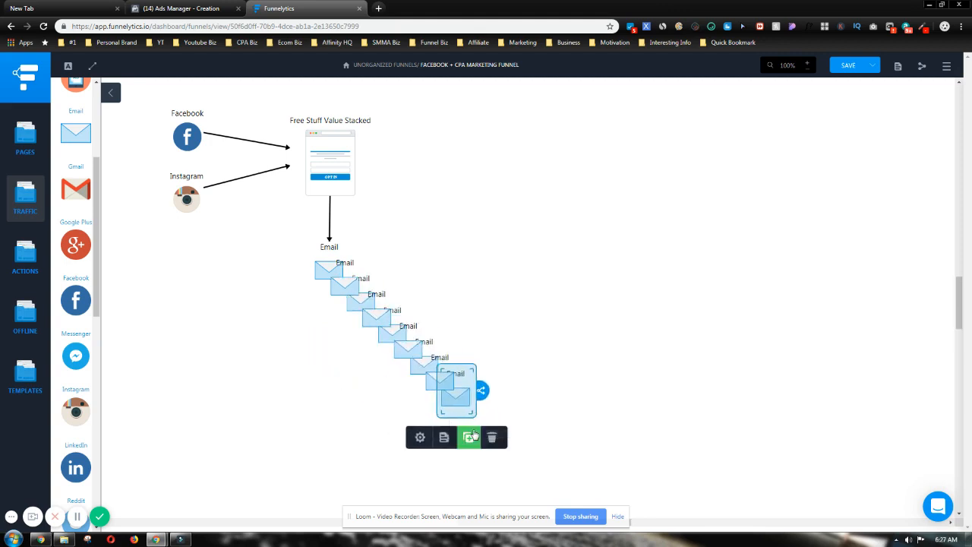
{"action": "left_click", "coordinate": [468, 440]}
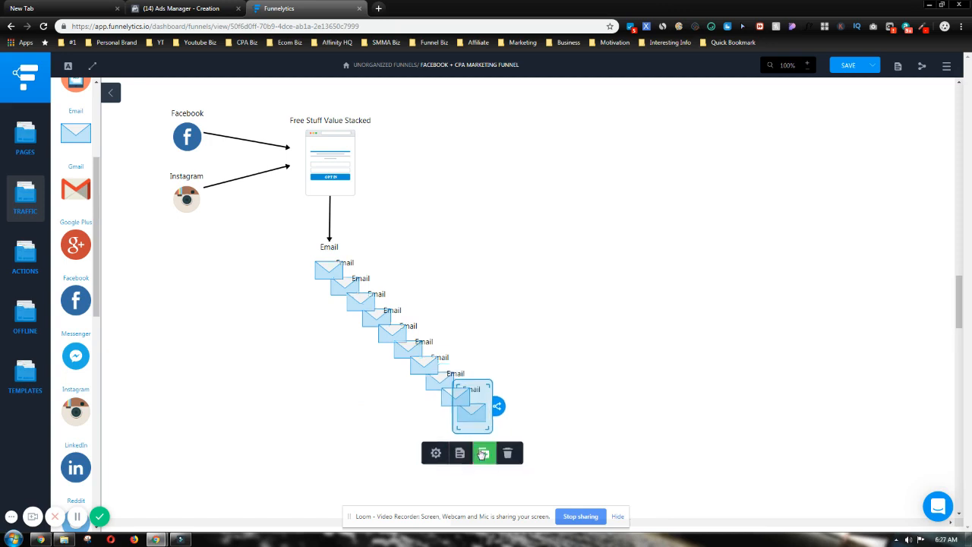
{"action": "left_click", "coordinate": [483, 453]}
{"action": "left_click", "coordinate": [502, 469]}
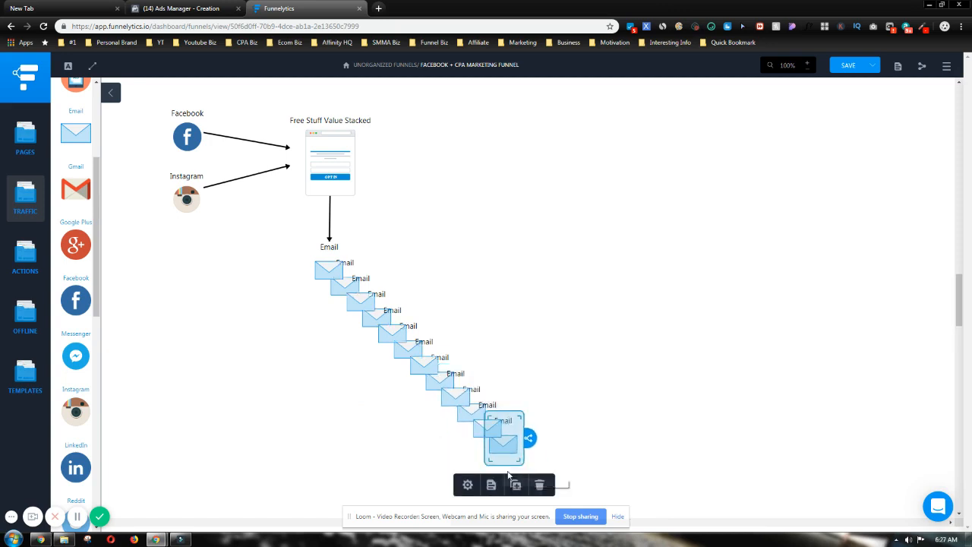
{"action": "left_click", "coordinate": [334, 438]}
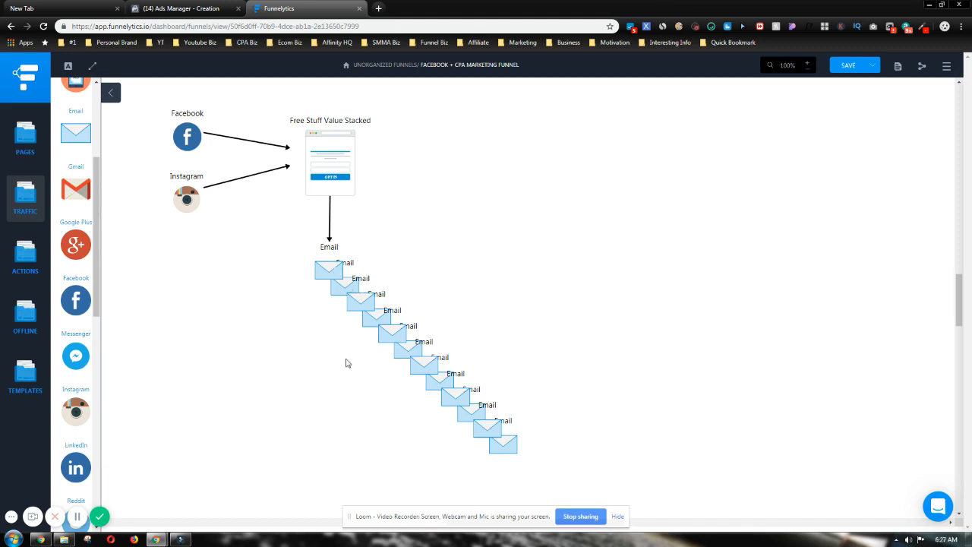
Place a separate, unconnected Email element beneath the first email, apart from the diagonal chain.
{"action": "left_click", "coordinate": [407, 334]}
{"action": "left_click_drag", "start_coordinate": [408, 356], "coordinate": [322, 426]}
{"action": "left_click", "coordinate": [372, 410]}
{"action": "left_click", "coordinate": [358, 416]}
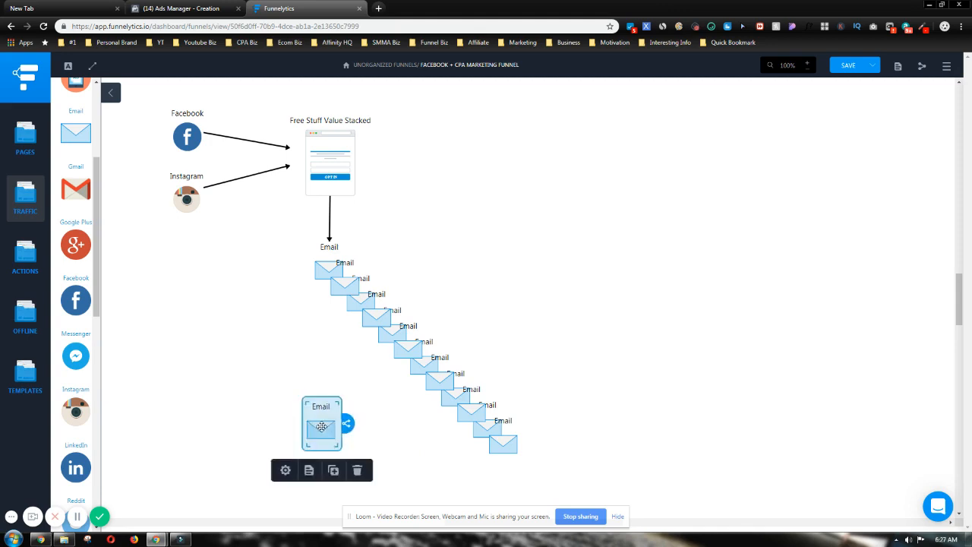
{"action": "left_click", "coordinate": [331, 383]}
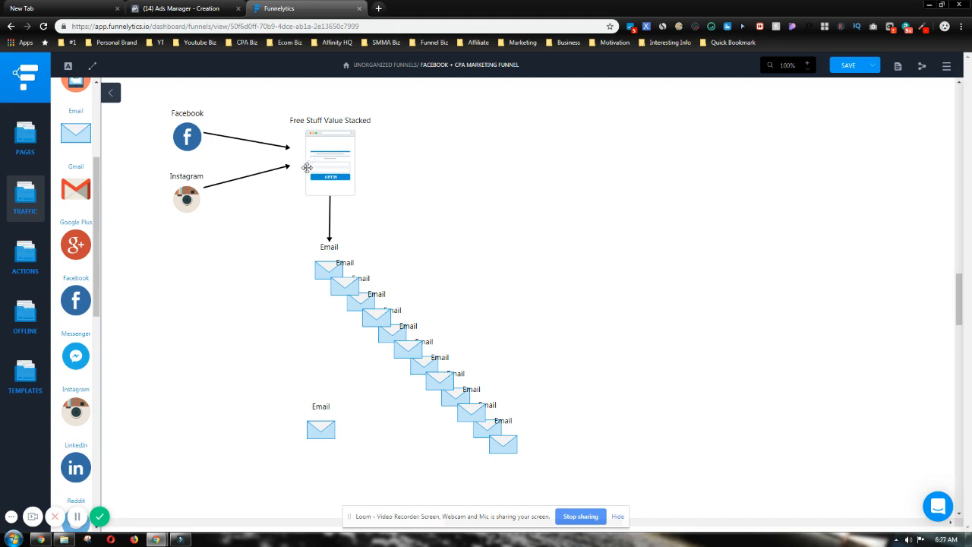
{"action": "left_click", "coordinate": [325, 154]}
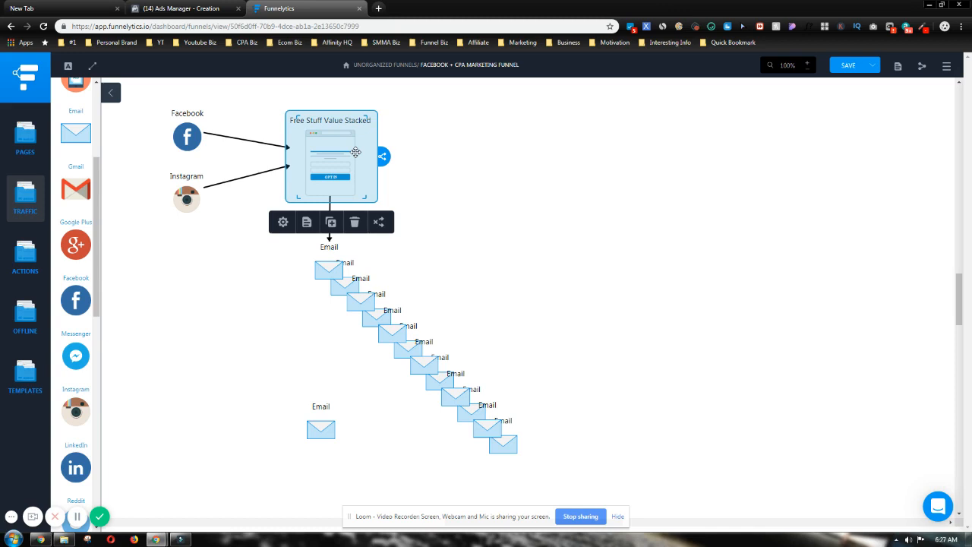
{"action": "left_click", "coordinate": [233, 281]}
{"action": "left_click", "coordinate": [331, 158]}
{"action": "left_click", "coordinate": [459, 225]}
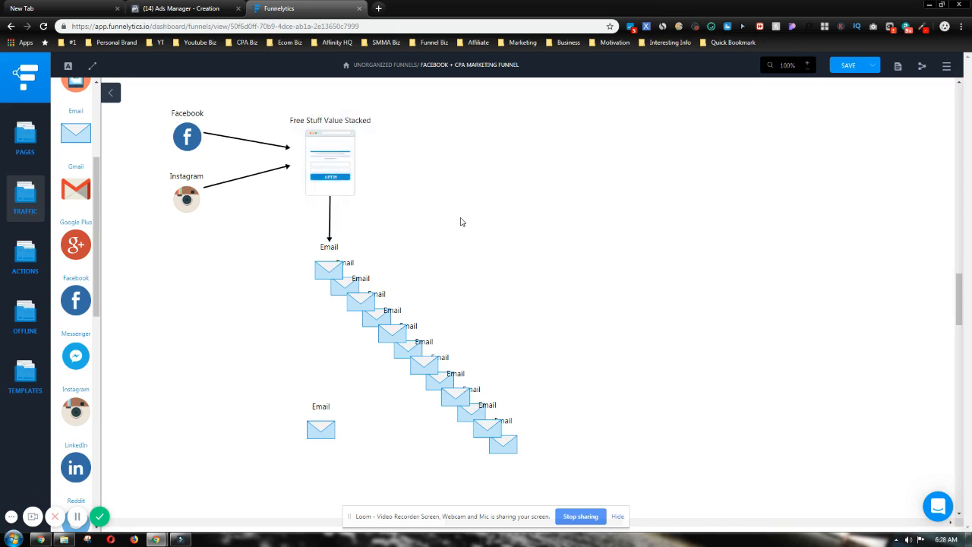
{"action": "left_click", "coordinate": [334, 168]}
{"action": "left_click", "coordinate": [211, 303]}
{"action": "left_click", "coordinate": [319, 427]}
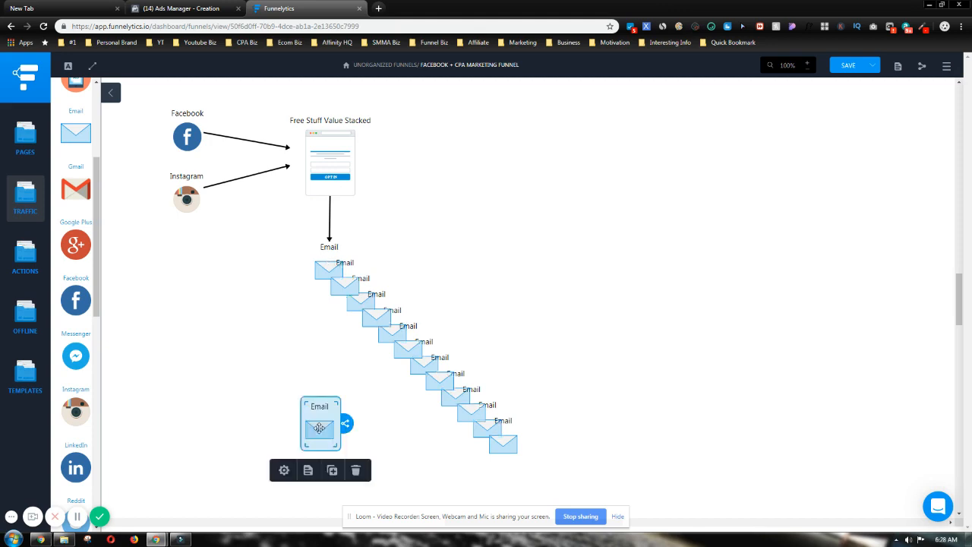
{"action": "left_click", "coordinate": [314, 386]}
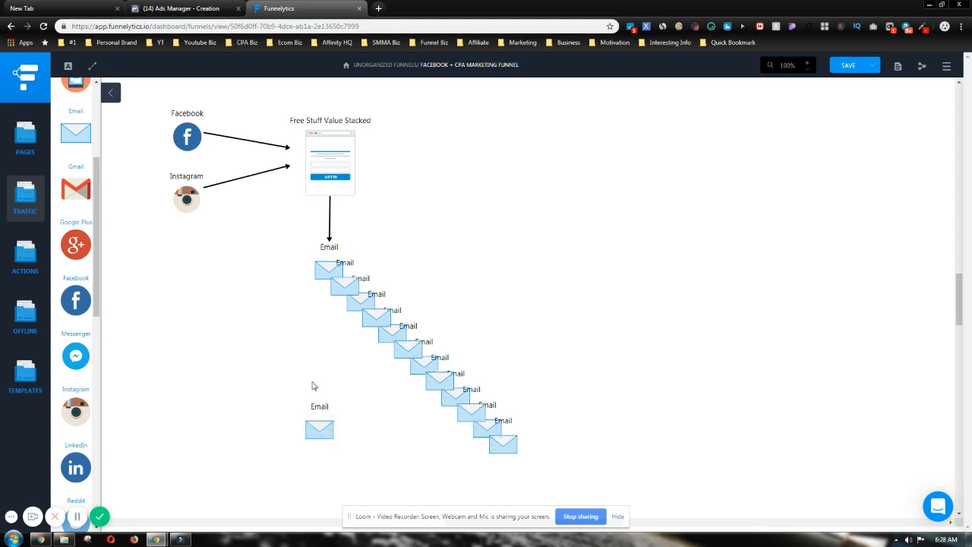
{"action": "left_click", "coordinate": [320, 424]}
{"action": "left_click", "coordinate": [236, 387]}
{"action": "left_click_drag", "start_coordinate": [277, 256], "coordinate": [722, 447]}
{"action": "left_click", "coordinate": [733, 425]}
Label the separate Email element below the chain "Email Blast".
{"action": "left_click", "coordinate": [317, 410]}
{"action": "left_click", "coordinate": [284, 469]}
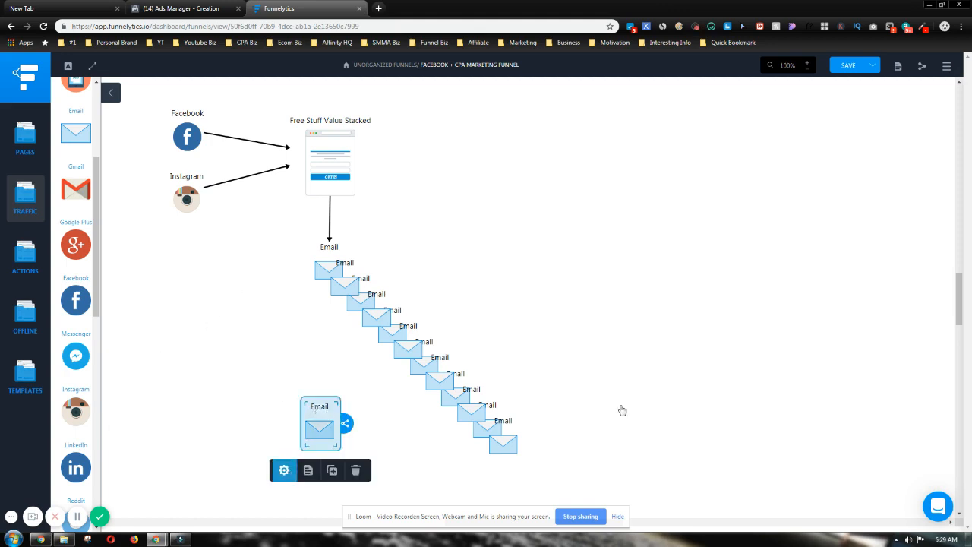
{"action": "left_click", "coordinate": [841, 124]}
{"action": "type", "text": "B"}
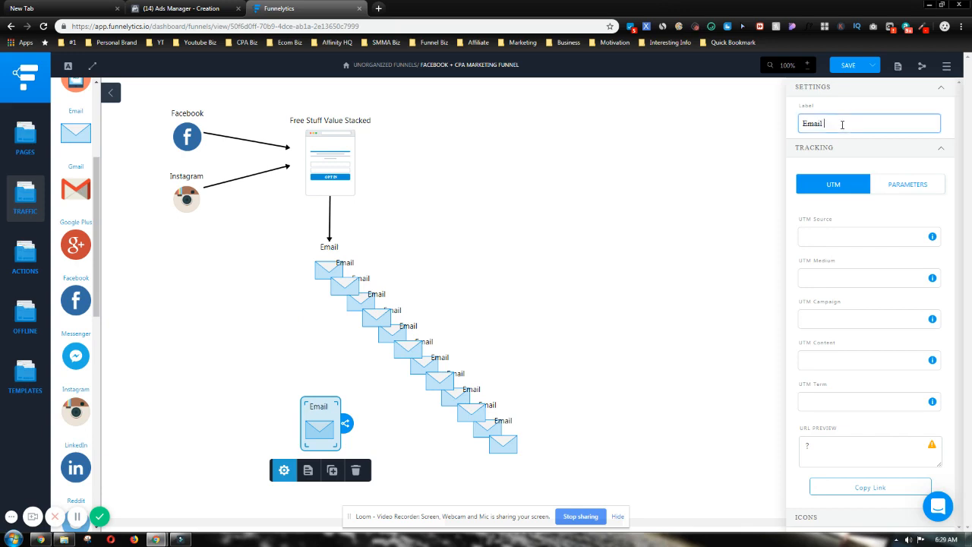
{"action": "type", "text": "last"}
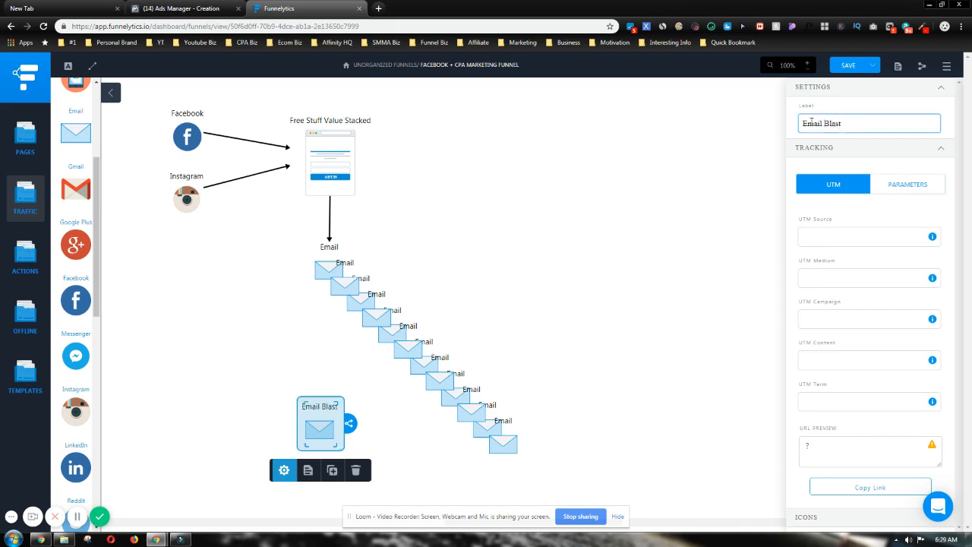
{"action": "left_click", "coordinate": [600, 196]}
Add the text "Automated Sequence" to the canvas and position it beside the diagonal email chain.
{"action": "left_click", "coordinate": [67, 65]}
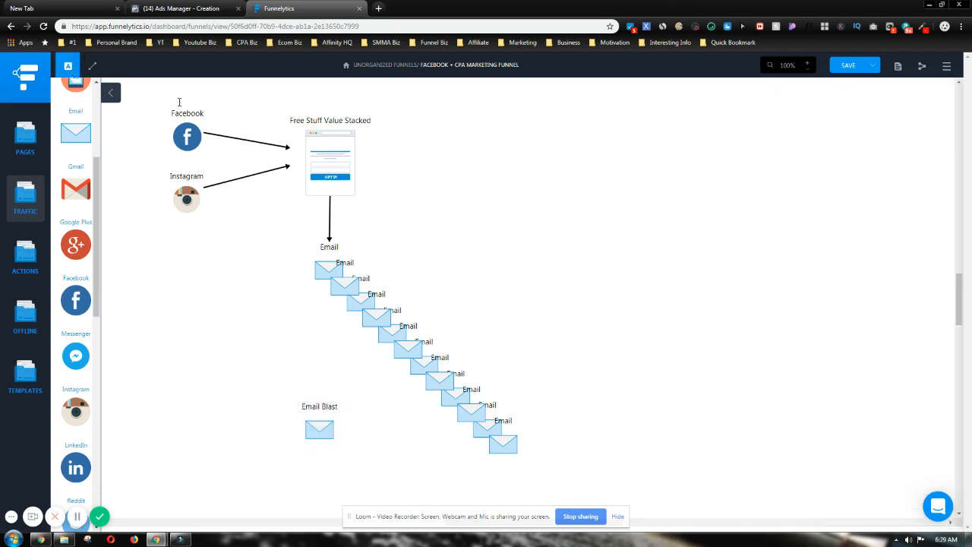
{"action": "left_click", "coordinate": [454, 301]}
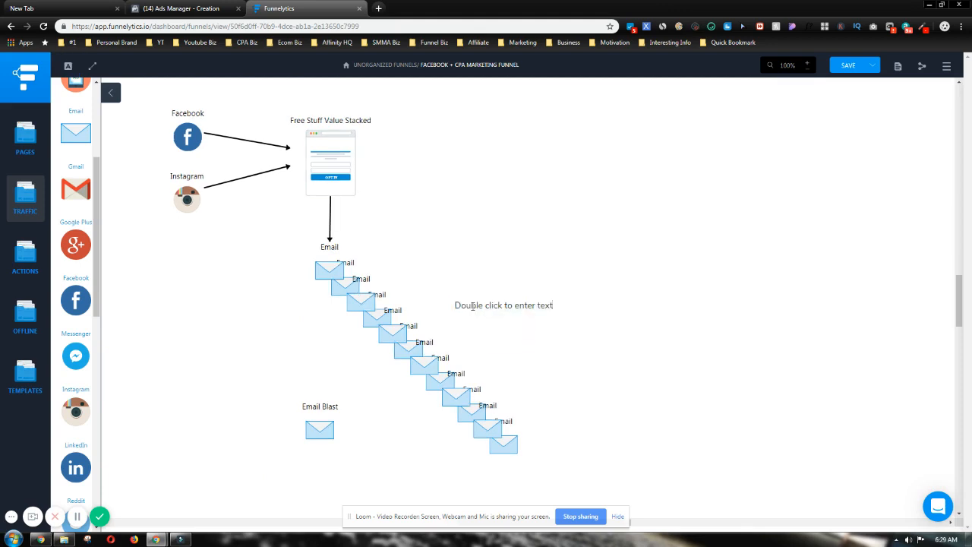
{"action": "double_click", "coordinate": [472, 305]}
{"action": "type", "text": "Automated Sequence"}
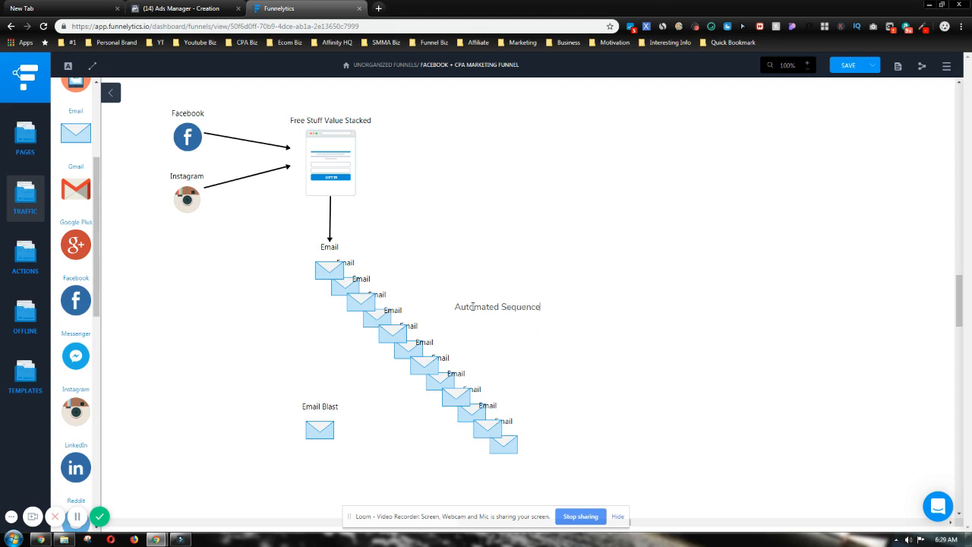
{"action": "left_click_drag", "start_coordinate": [507, 307], "coordinate": [483, 299]}
{"action": "left_click", "coordinate": [453, 239]}
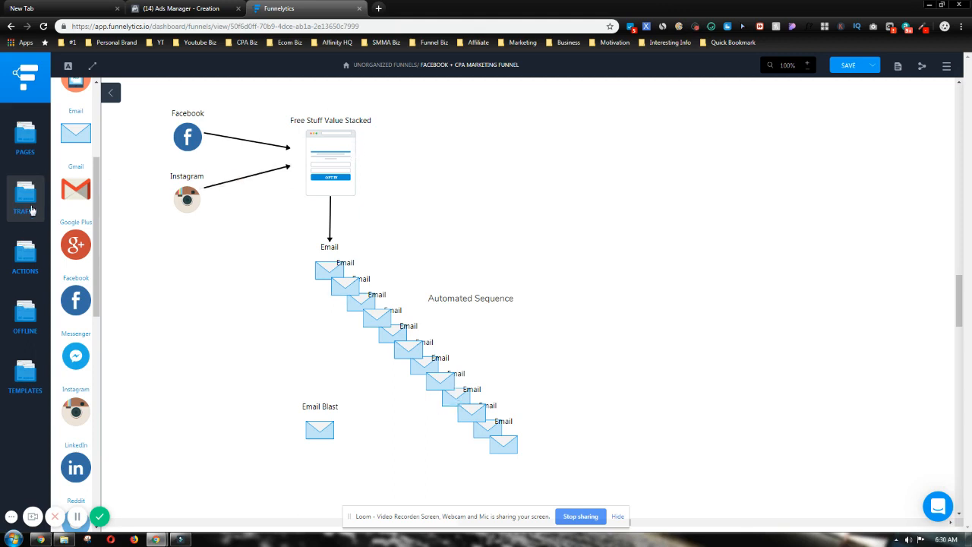
Place a Purchase action to the right of the "Free Stuff Value Stacked" page and connect the page to it.
{"action": "left_click", "coordinate": [16, 252]}
{"action": "left_click_drag", "start_coordinate": [76, 168], "coordinate": [469, 159]}
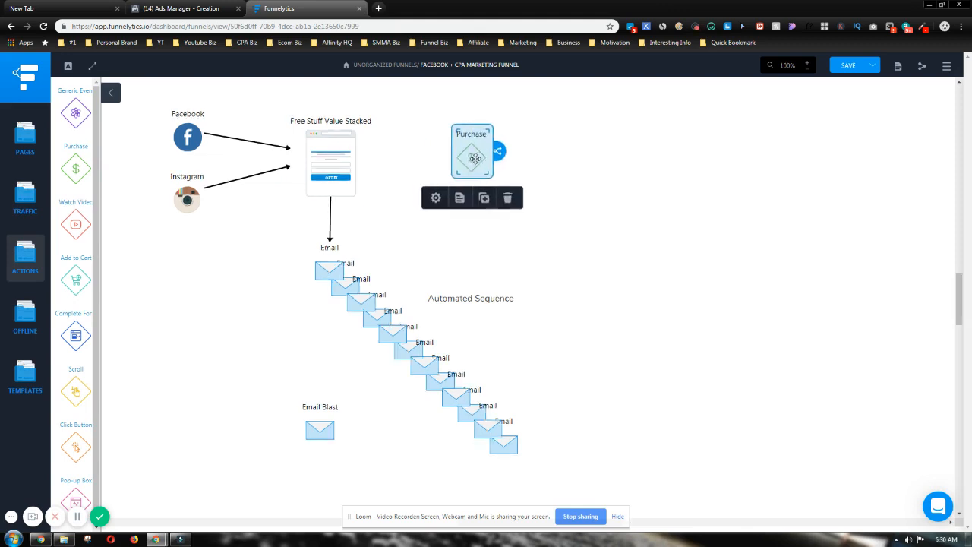
{"action": "mouse_move", "coordinate": [330, 168]}
{"action": "left_click_drag", "start_coordinate": [384, 156], "coordinate": [470, 158]}
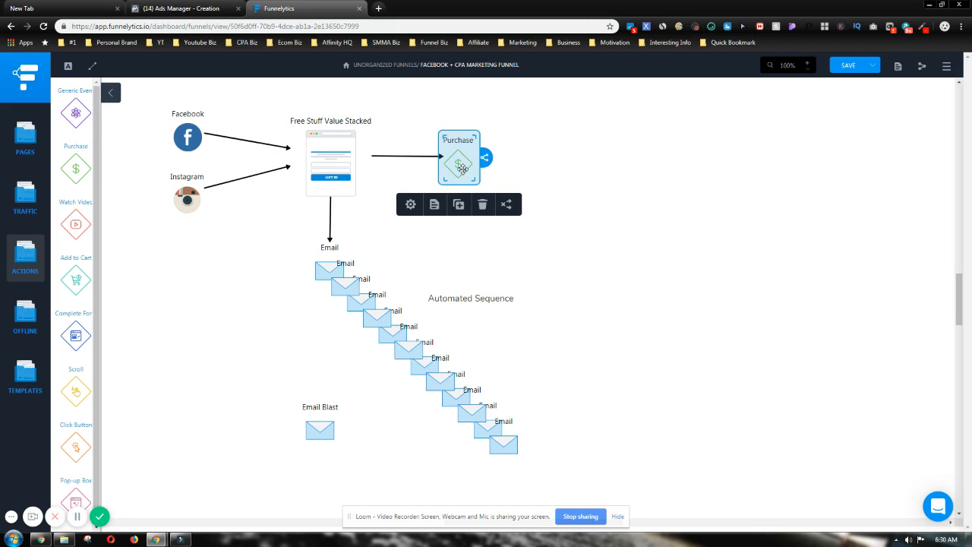
Clear the Purchase action's label and move its icon slightly farther from the "Free Stuff Value Stacked" page.
{"action": "left_click", "coordinate": [331, 160]}
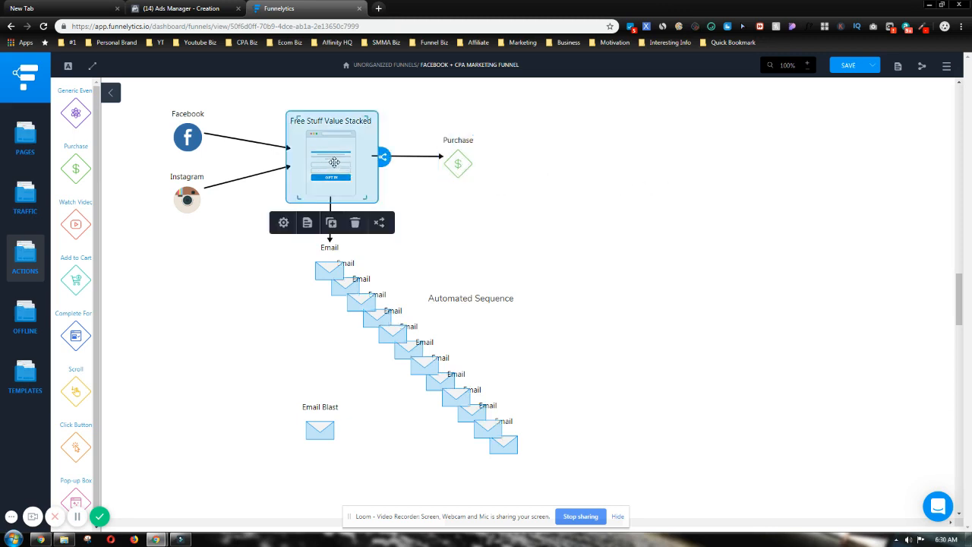
{"action": "left_click", "coordinate": [462, 167]}
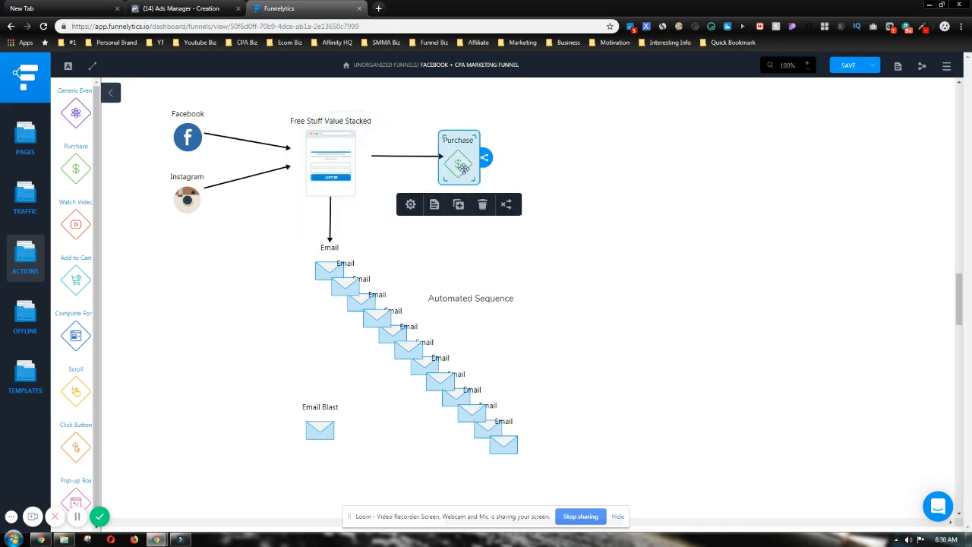
{"action": "left_click", "coordinate": [411, 204]}
{"action": "double_click", "coordinate": [843, 119]}
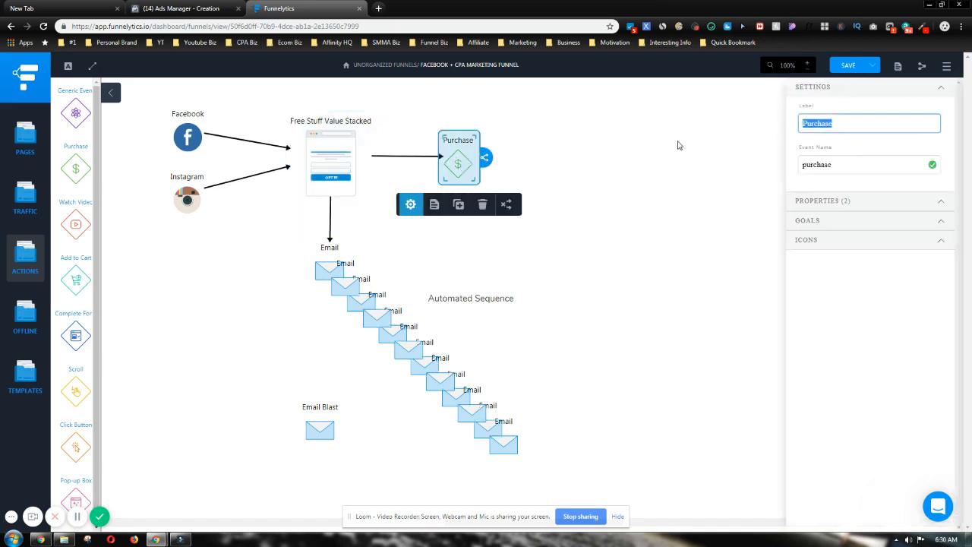
{"action": "key", "text": "BackSpace"}
{"action": "left_click", "coordinate": [603, 172]}
{"action": "left_click", "coordinate": [456, 157]}
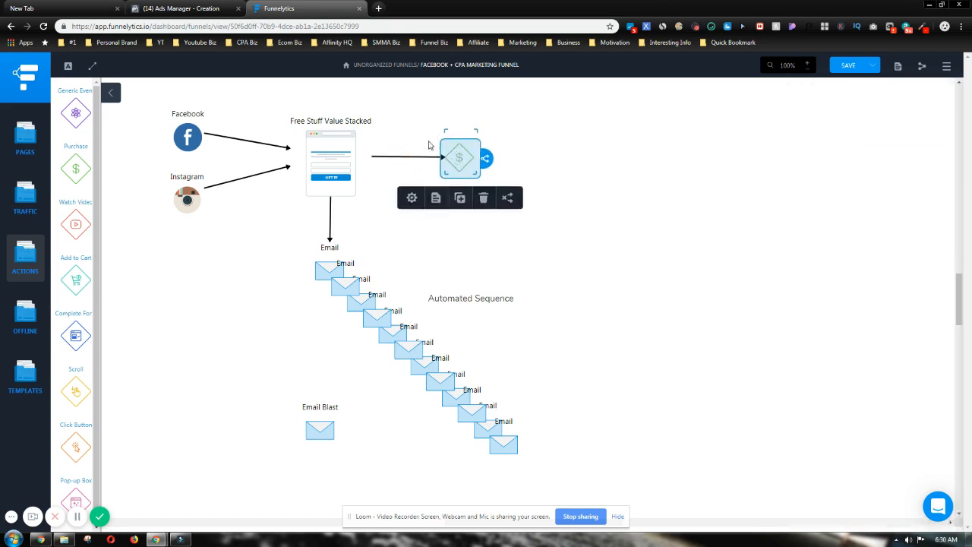
{"action": "mouse_move", "coordinate": [411, 155]}
{"action": "left_click", "coordinate": [393, 174]}
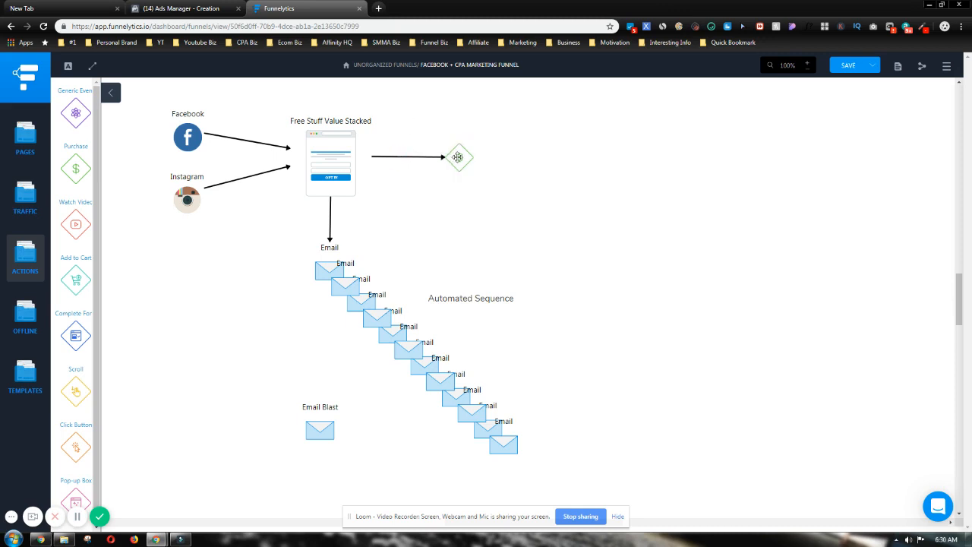
{"action": "left_click_drag", "start_coordinate": [457, 156], "coordinate": [475, 156]}
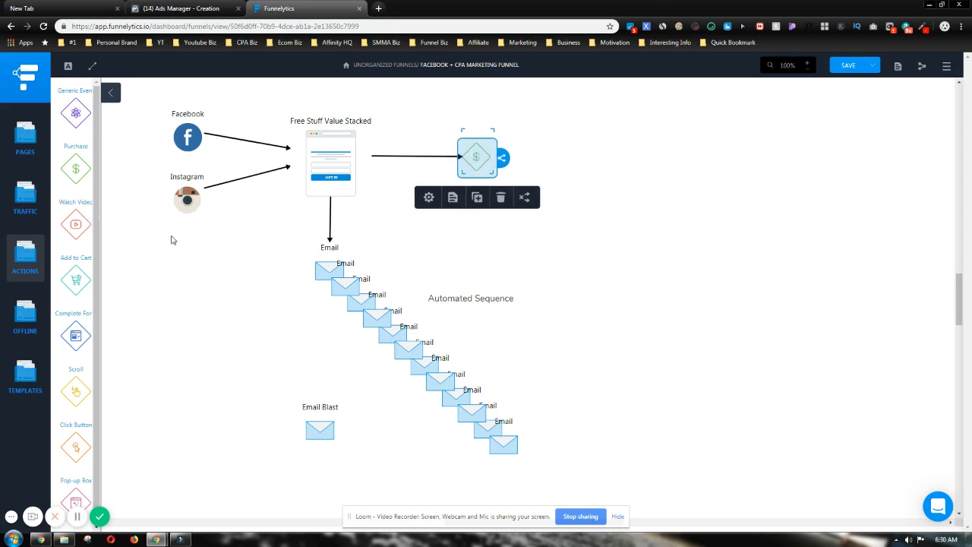
Add a Sales Video page to the canvas above the arrow leading to the Purchase action.
{"action": "left_click", "coordinate": [17, 141]}
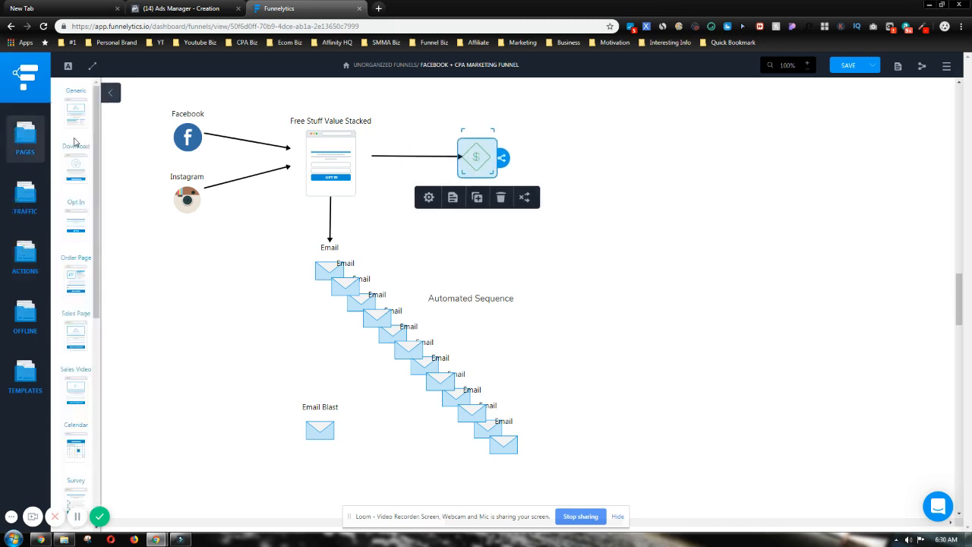
{"action": "mouse_move", "coordinate": [75, 121]}
{"action": "left_mouse_down"}
{"action": "mouse_move", "coordinate": [127, 141]}
{"action": "mouse_move", "coordinate": [106, 151]}
{"action": "mouse_move", "coordinate": [72, 120]}
{"action": "left_mouse_up"}
{"action": "left_click_drag", "start_coordinate": [65, 391], "coordinate": [455, 139]}
{"action": "left_click", "coordinate": [481, 129]}
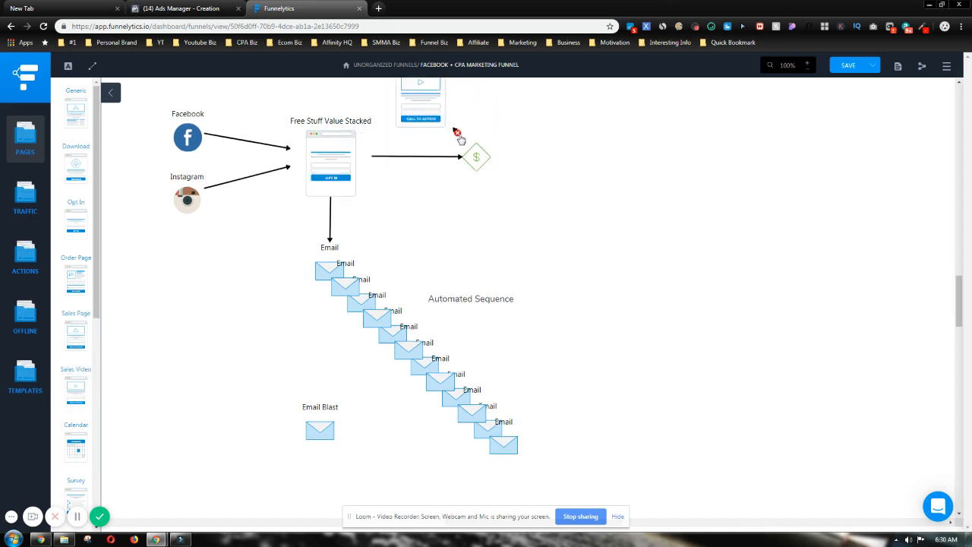
Delete the arrow into the Purchase action and space the icons so the Sales Video page sits between "Free Stuff Value Stacked" and Purchase.
{"action": "left_click", "coordinate": [457, 134]}
{"action": "left_click_drag", "start_coordinate": [479, 160], "coordinate": [634, 160]}
{"action": "left_click", "coordinate": [398, 157]}
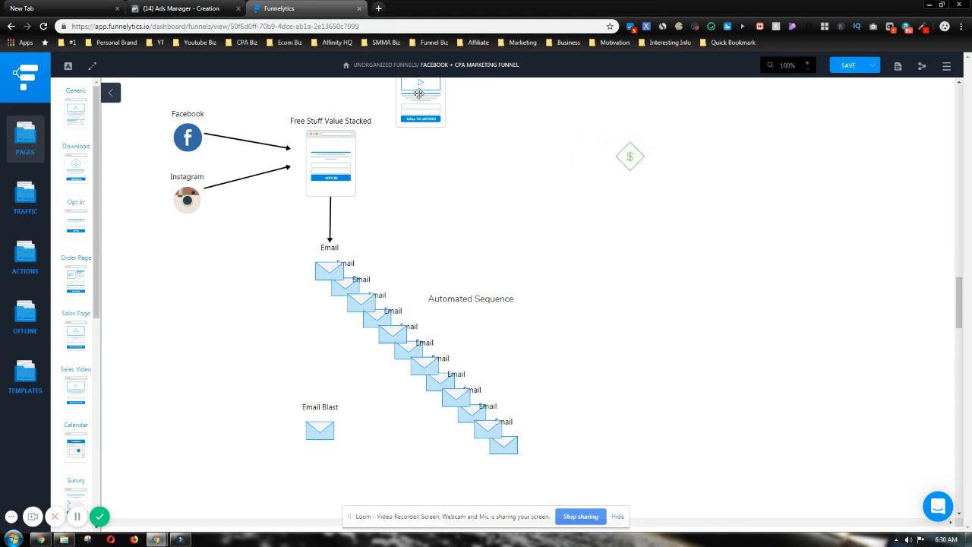
{"action": "mouse_move", "coordinate": [419, 94]}
{"action": "left_mouse_down"}
{"action": "mouse_move", "coordinate": [460, 186]}
{"action": "mouse_move", "coordinate": [477, 159]}
{"action": "left_mouse_up"}
Connect the "Free Stuff Value Stacked" page to the Sales Video page and that page to the Purchase action, aligning the Sales Video page.
{"action": "left_click", "coordinate": [331, 172]}
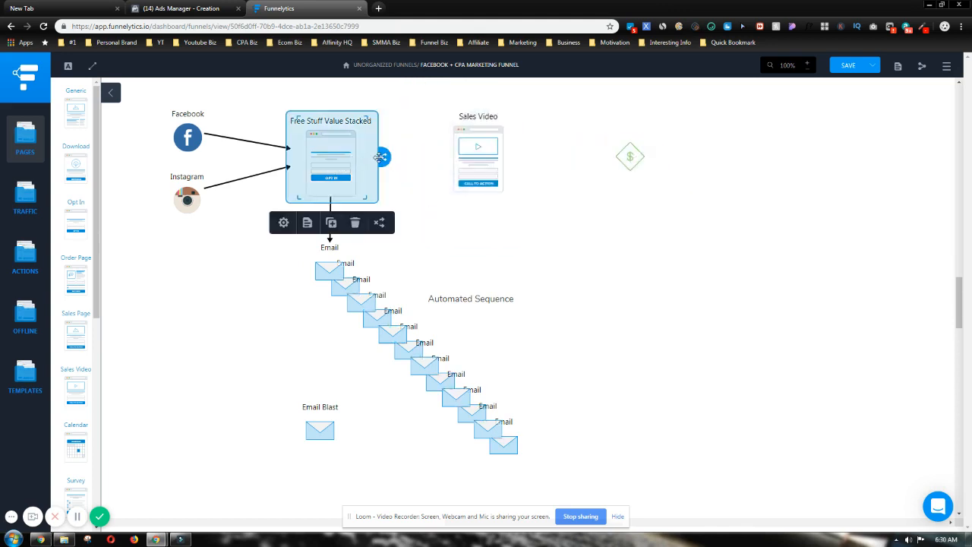
{"action": "left_click_drag", "start_coordinate": [383, 157], "coordinate": [630, 156]}
{"action": "left_click", "coordinate": [482, 154]}
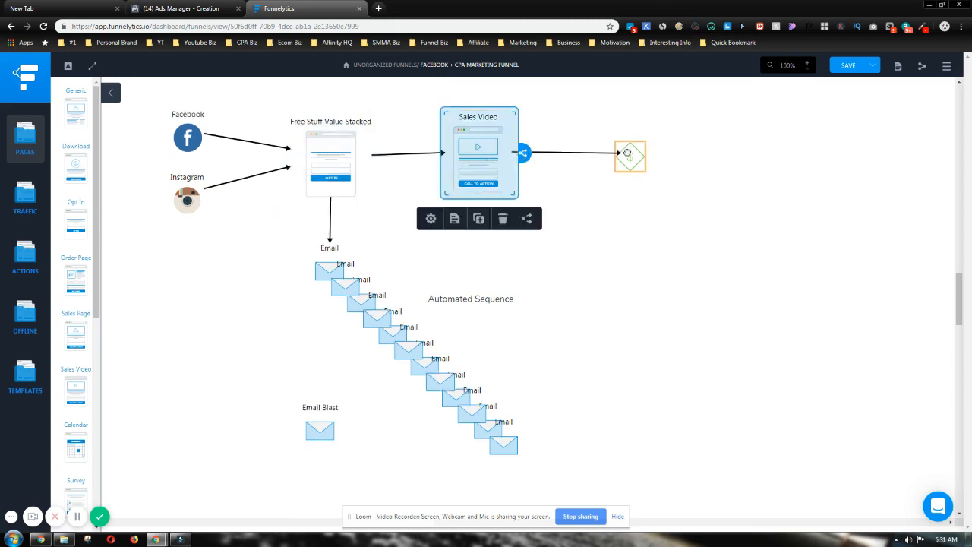
{"action": "left_click", "coordinate": [645, 217]}
{"action": "left_click", "coordinate": [477, 164]}
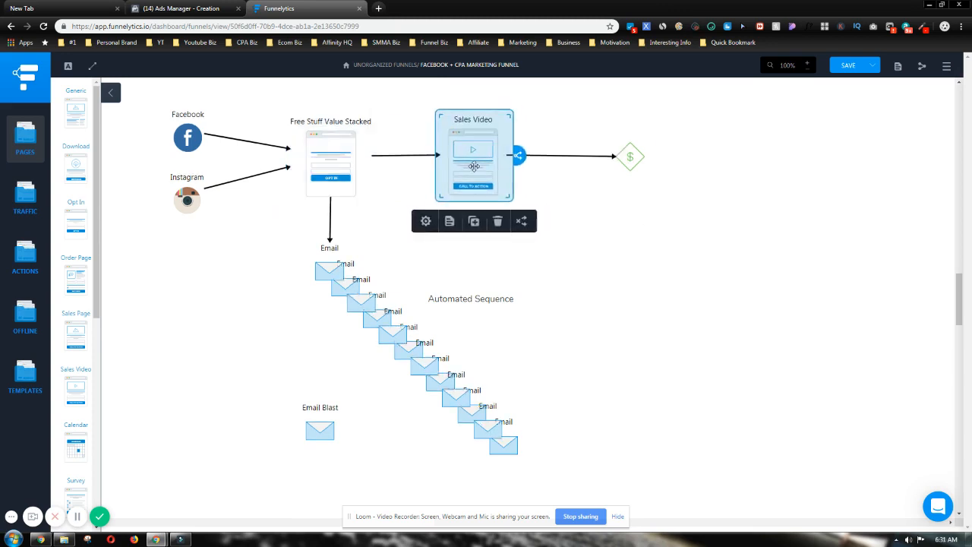
Open the Sales Video page's settings and clear its label.
{"action": "left_click", "coordinate": [425, 221]}
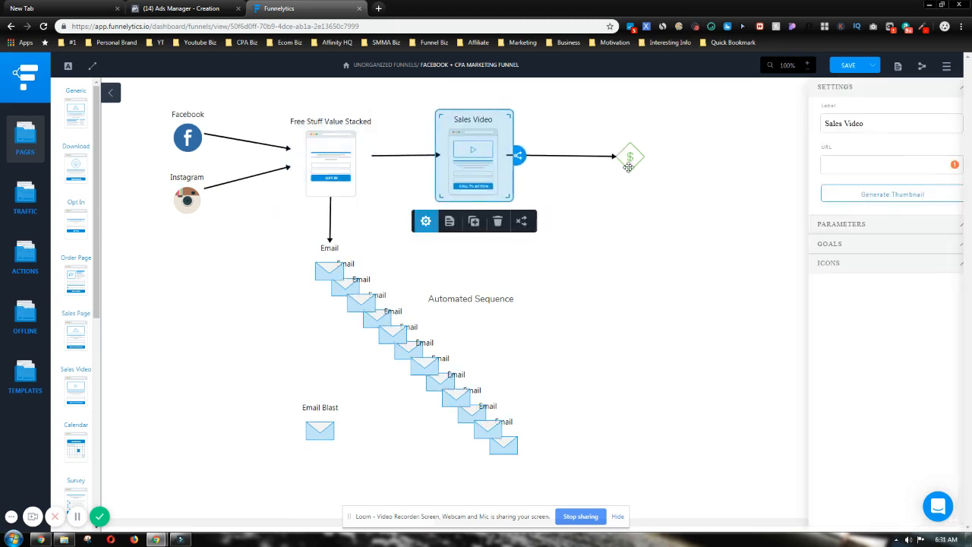
{"action": "left_click", "coordinate": [845, 118]}
{"action": "type", "text": "E"}
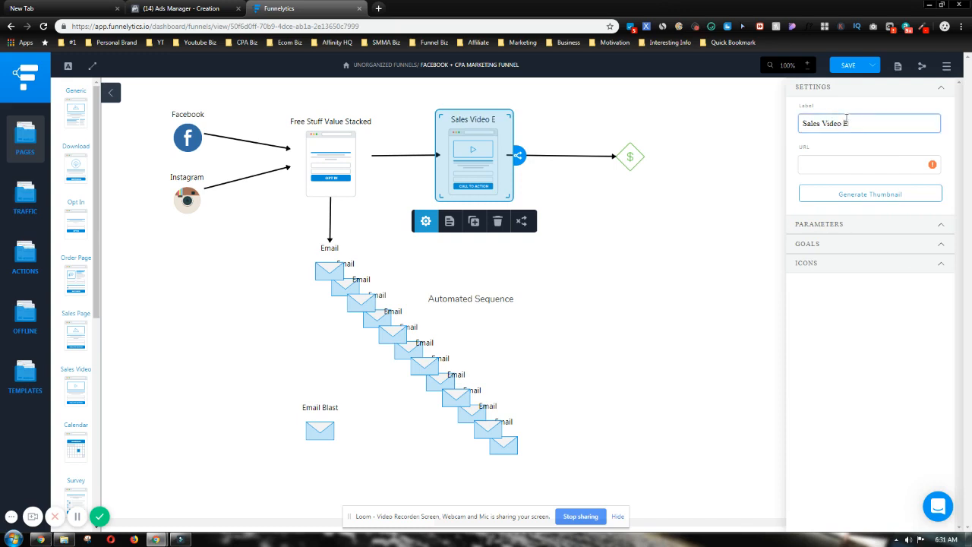
{"action": "key", "text": "BackSpace"}
{"action": "key", "text": "ctrl+a"}
{"action": "key", "text": "BackSpace"}
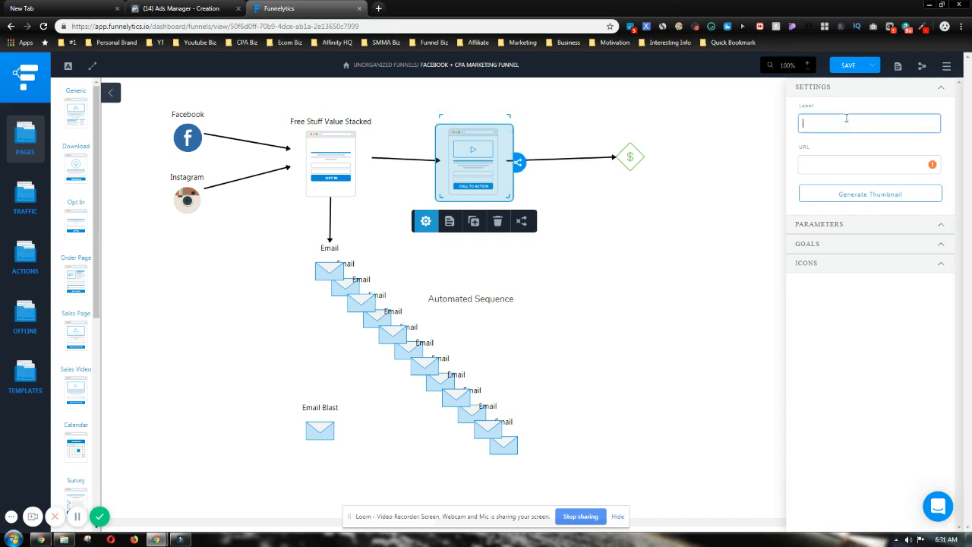
Label the Sales Video page "VSL Ecite Them And Inform Them" and close its settings.
{"action": "type", "text": "VSL Ecited"}
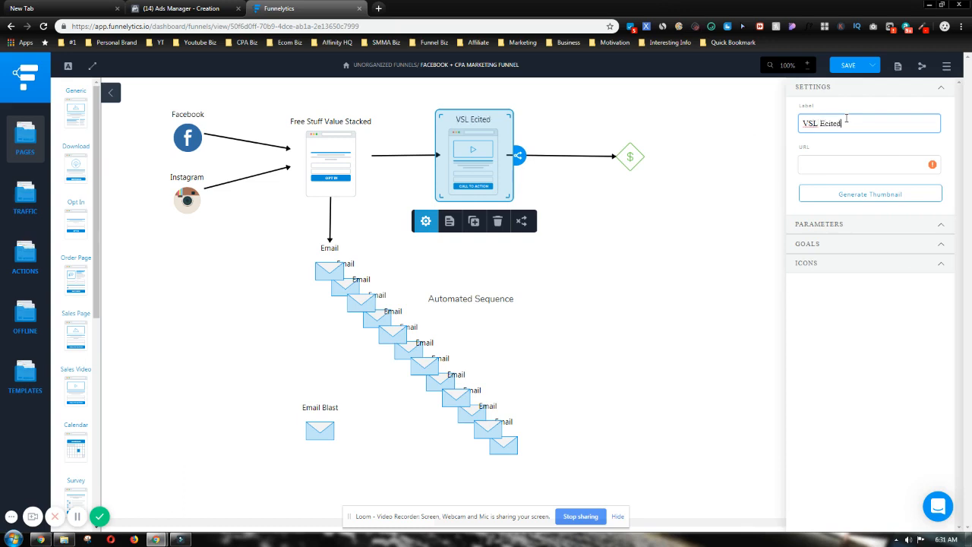
{"action": "key", "text": "BackSpace"}
{"action": "key", "text": "BackSpace"}
{"action": "type", "text": "e"}
{"action": "right_click", "coordinate": [836, 124]}
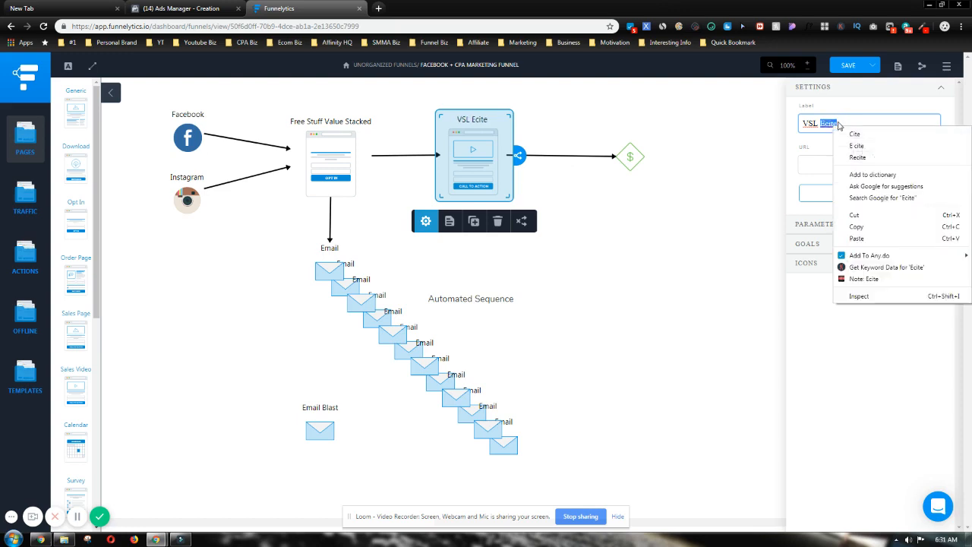
{"action": "left_click", "coordinate": [838, 124]}
{"action": "type", "text": "Tham "}
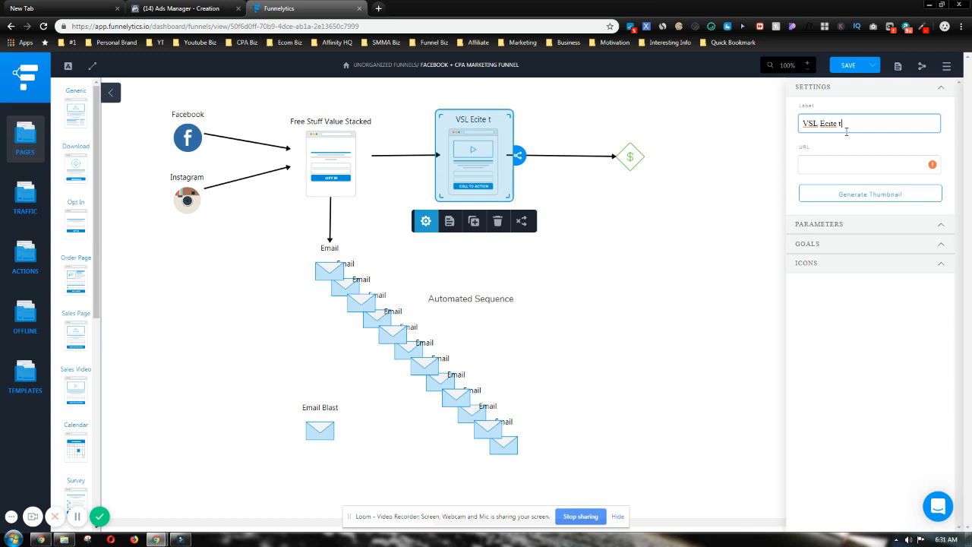
{"action": "type", "text": "An"}
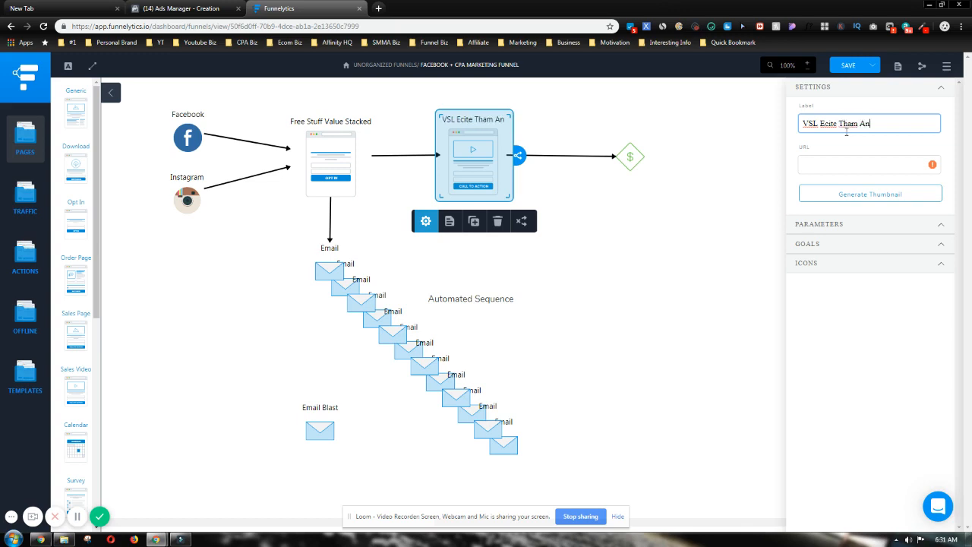
{"action": "type", "text": "d Inform Them"}
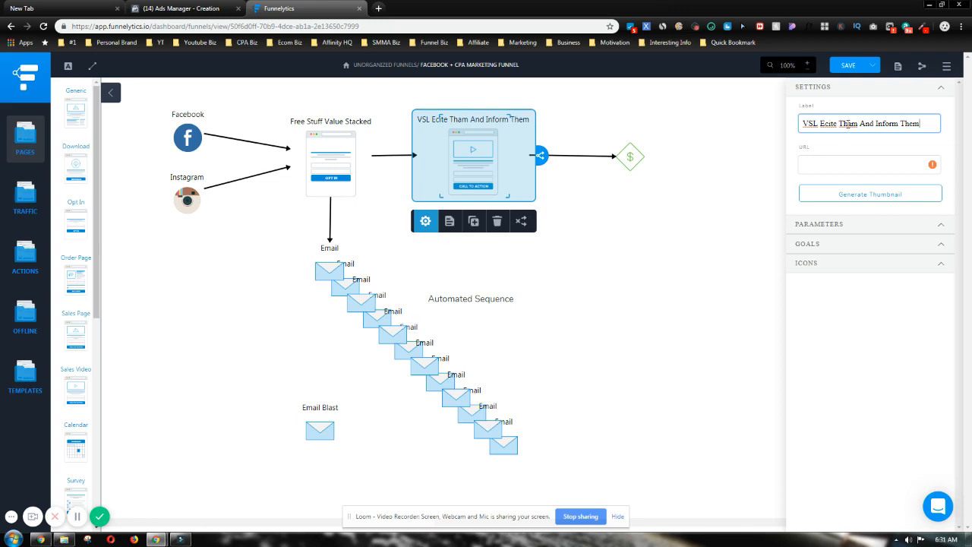
{"action": "key", "text": "BackSpace"}
{"action": "type", "text": "e"}
{"action": "left_click", "coordinate": [616, 276]}
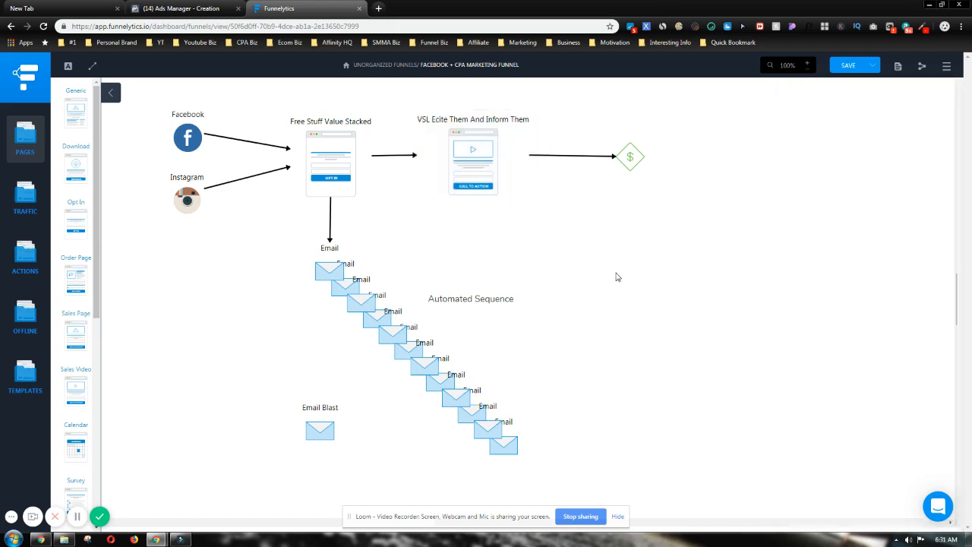
{"action": "left_click", "coordinate": [477, 162]}
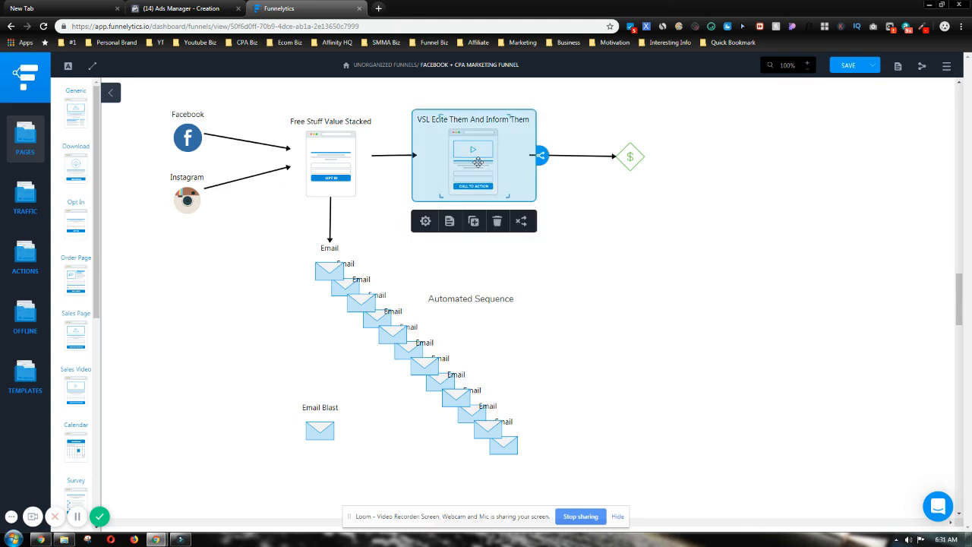
{"action": "left_click", "coordinate": [353, 172]}
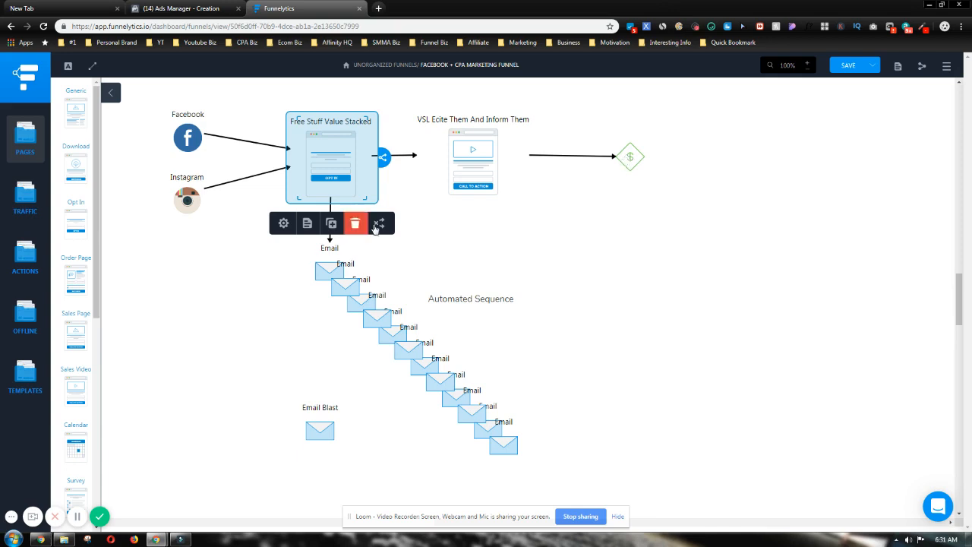
{"action": "left_click", "coordinate": [208, 303]}
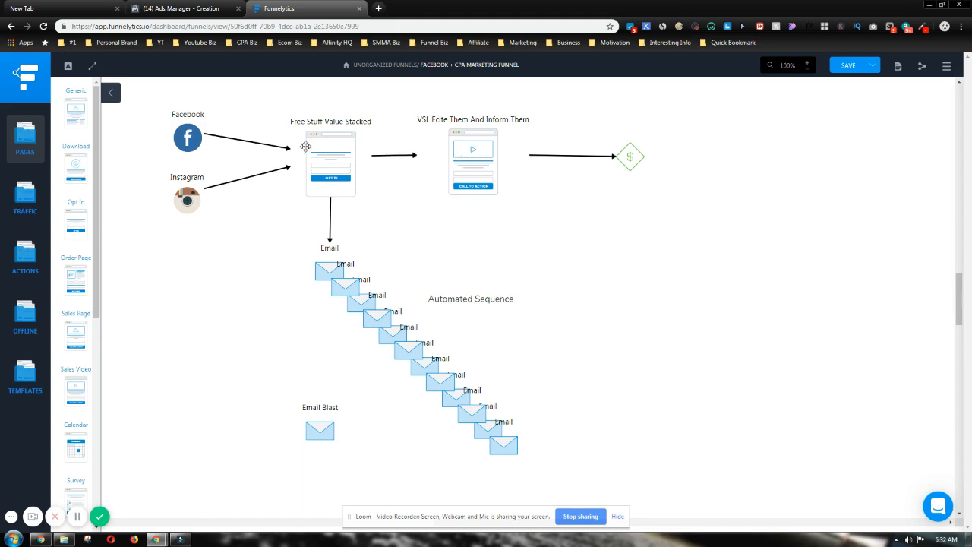
{"action": "left_click", "coordinate": [328, 147]}
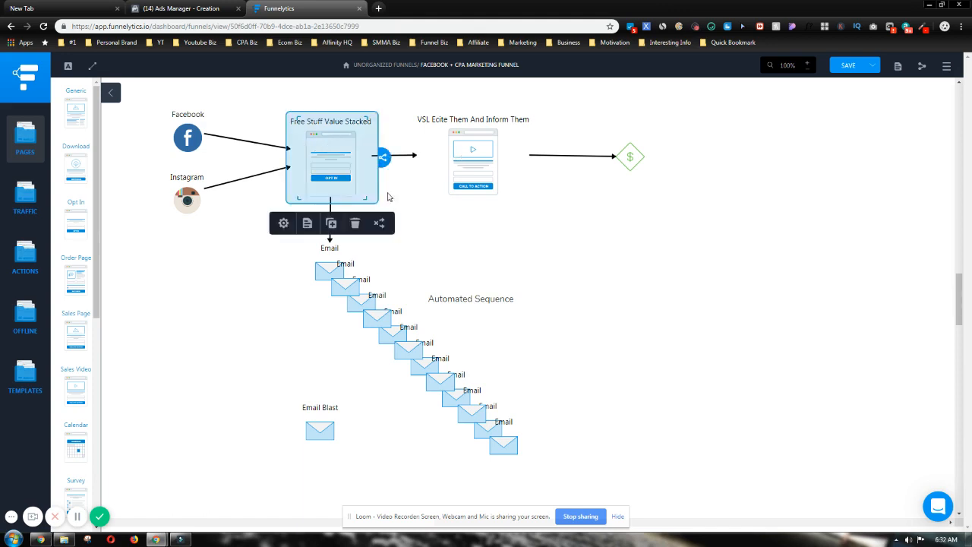
{"action": "left_click", "coordinate": [447, 235]}
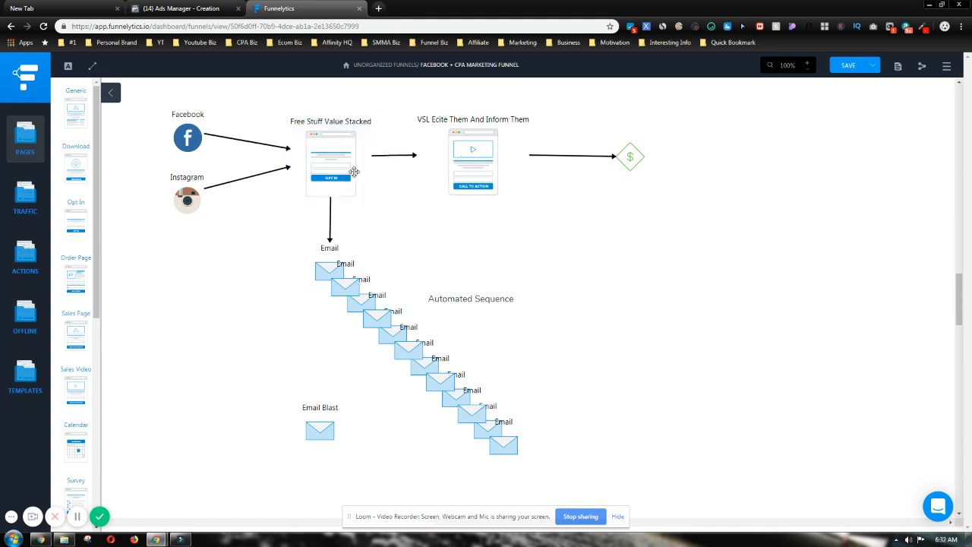
{"action": "left_click", "coordinate": [470, 171]}
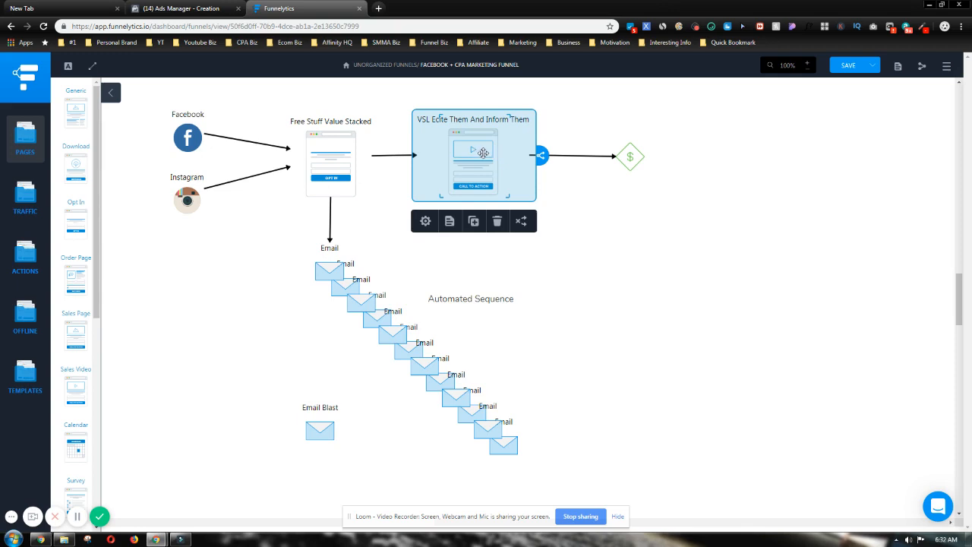
{"action": "left_click", "coordinate": [638, 156]}
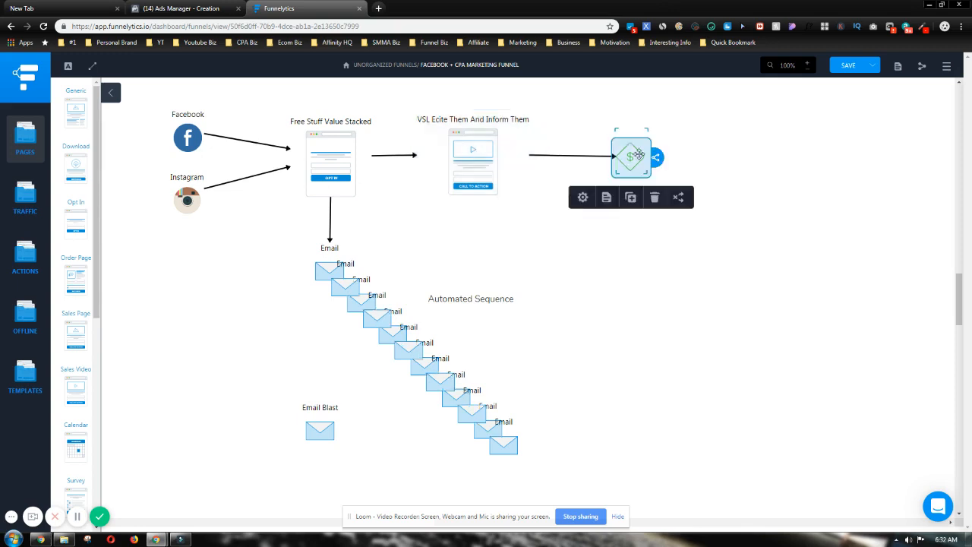
{"action": "left_click", "coordinate": [480, 152]}
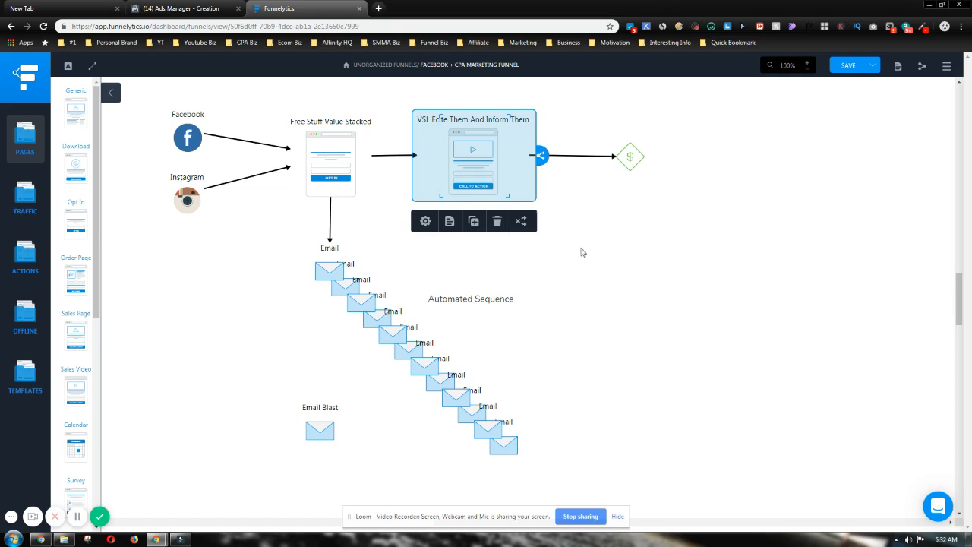
{"action": "left_click", "coordinate": [601, 227]}
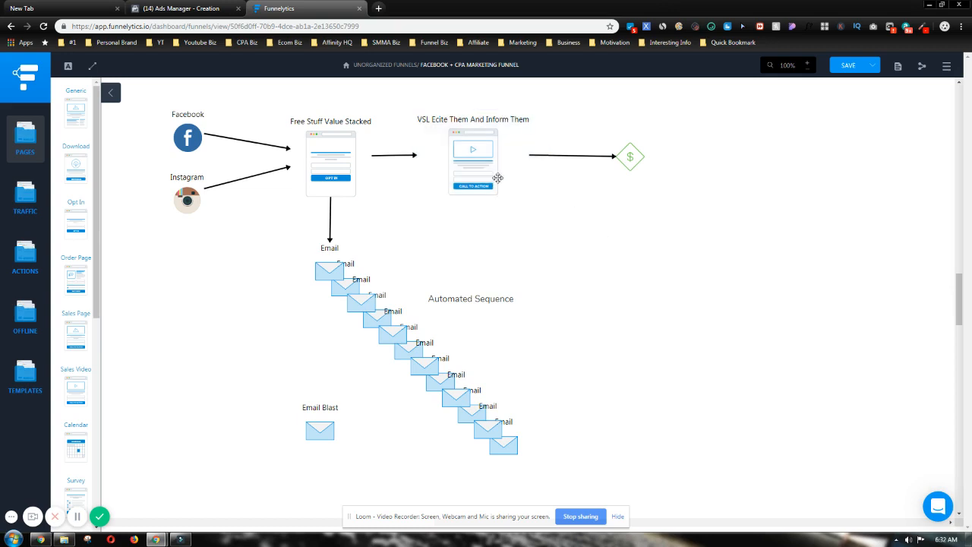
Move the Purchase action slightly farther from the "VSL Ecite Them And Inform Them" page.
{"action": "left_click", "coordinate": [636, 158]}
{"action": "left_click", "coordinate": [542, 192]}
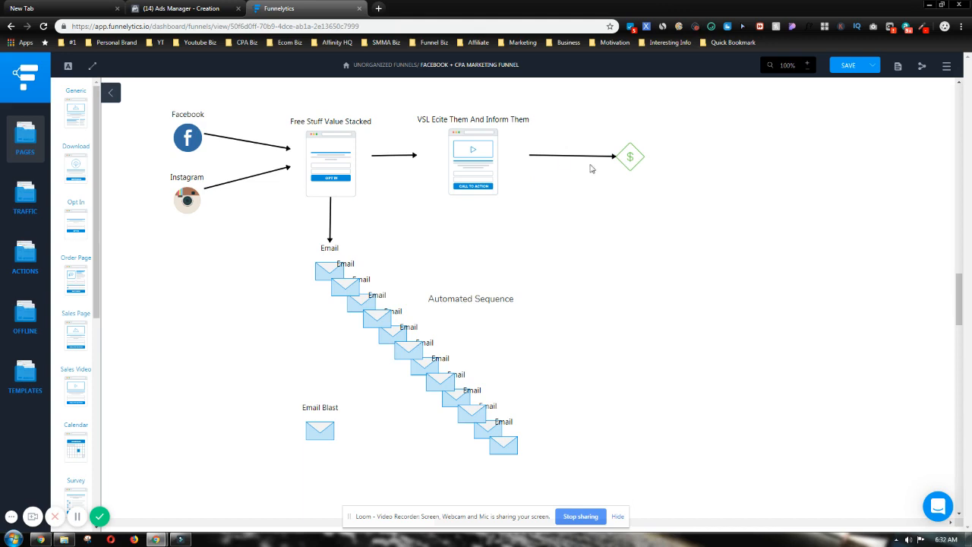
{"action": "left_click", "coordinate": [633, 156]}
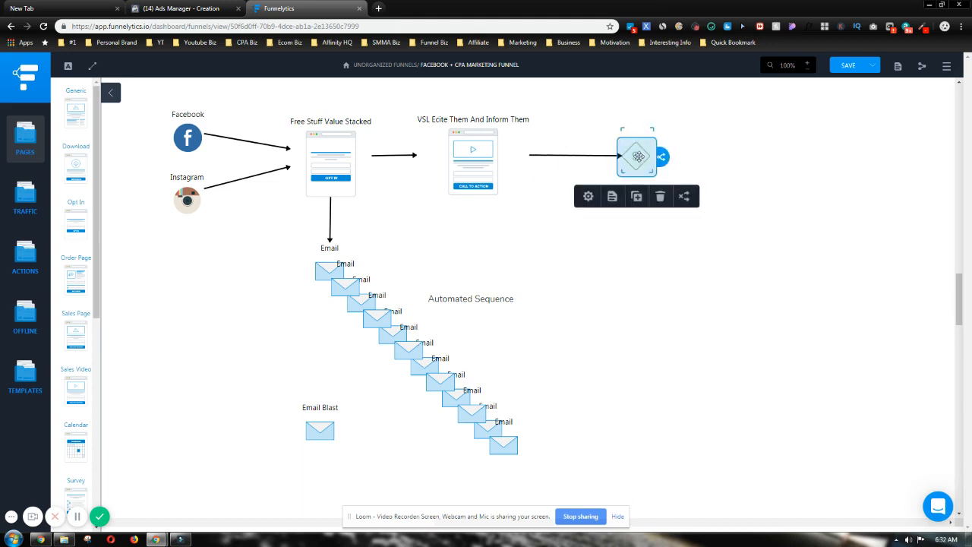
{"action": "left_click", "coordinate": [635, 281]}
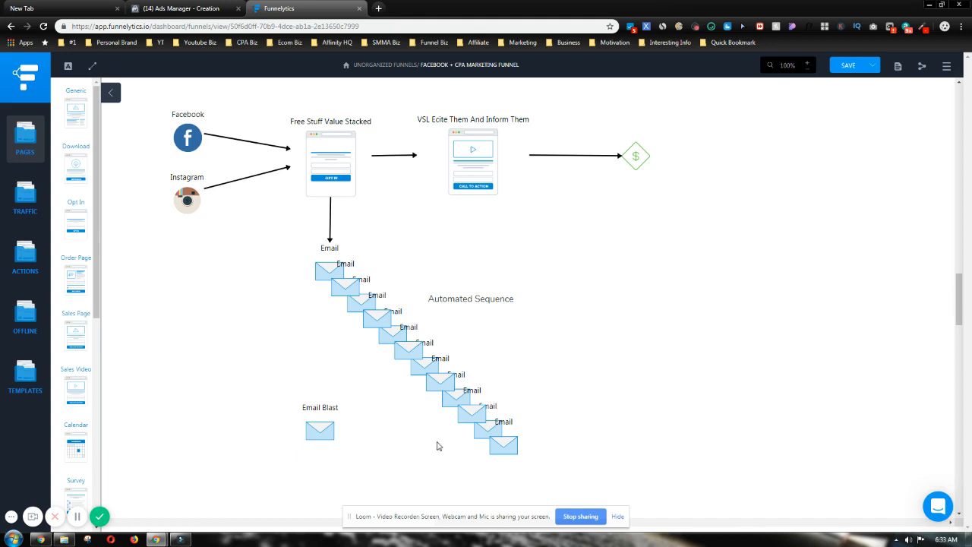
Switch from the Funnelytics funnel map to the ad set's budget and schedule settings in Facebook Ads Manager.
{"action": "left_click", "coordinate": [184, 6]}
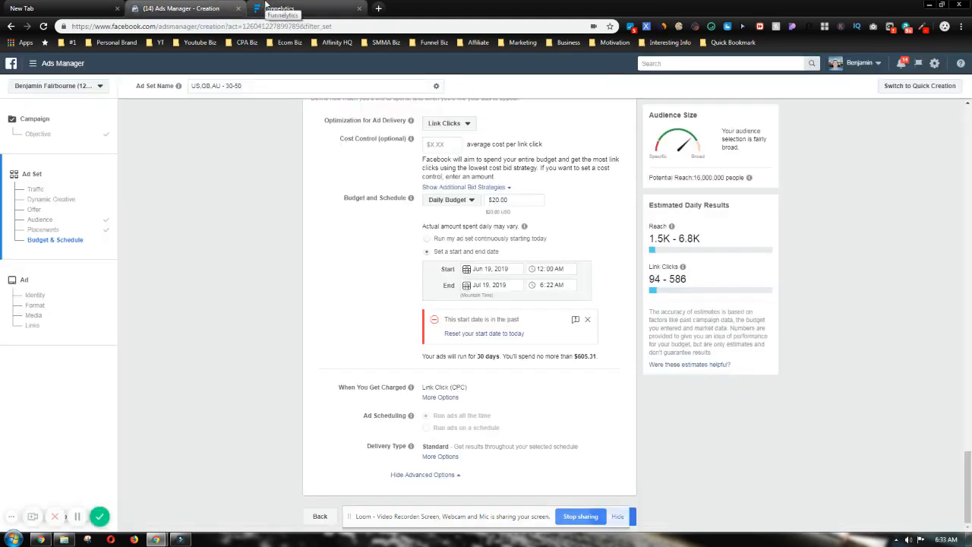
{"action": "left_click", "coordinate": [277, 6]}
{"action": "left_click", "coordinate": [182, 8]}
{"action": "left_click", "coordinate": [277, 8]}
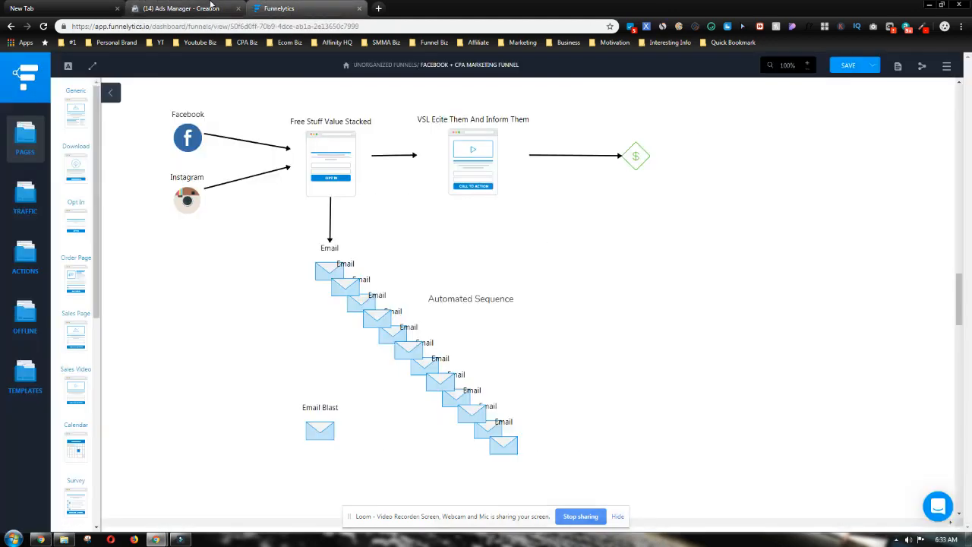
{"action": "left_click", "coordinate": [183, 8]}
{"action": "left_click", "coordinate": [259, 6]}
{"action": "left_click", "coordinate": [212, 5]}
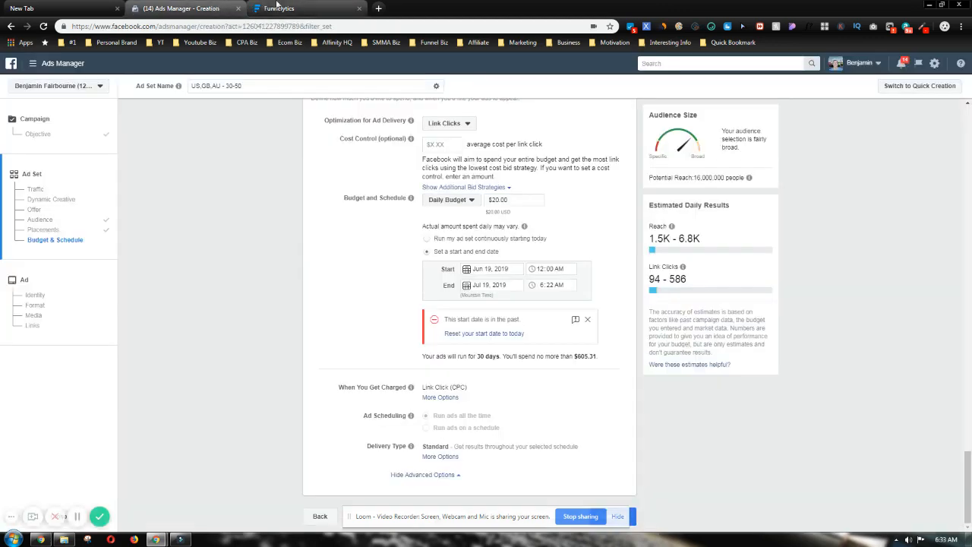